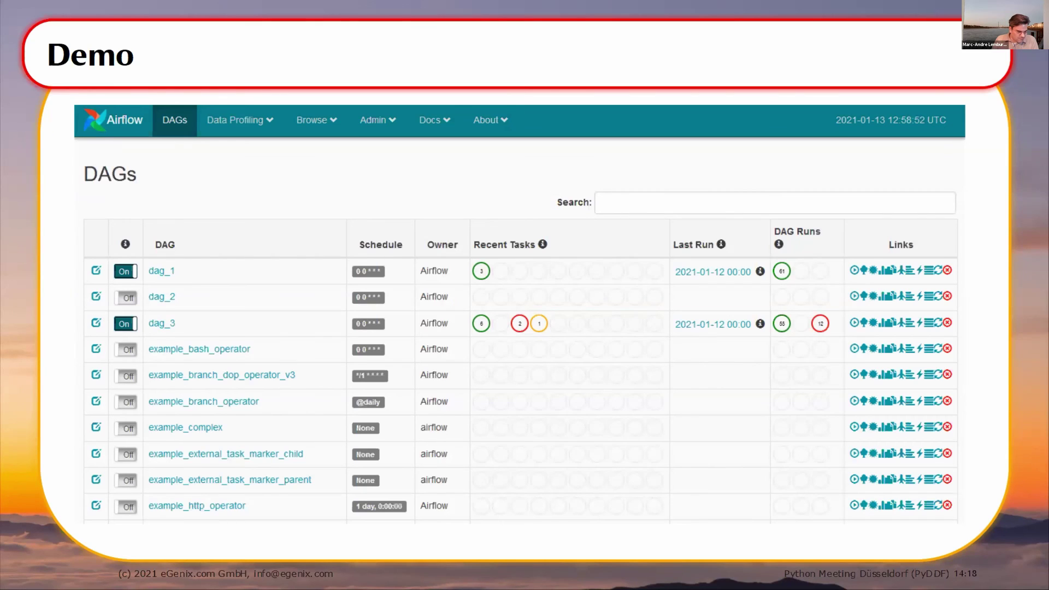
# Switch from the presentation slide to the Firefox window with the Airflow DAG list and maximize it.
pyautogui.hotkey('alt', 'Tab')
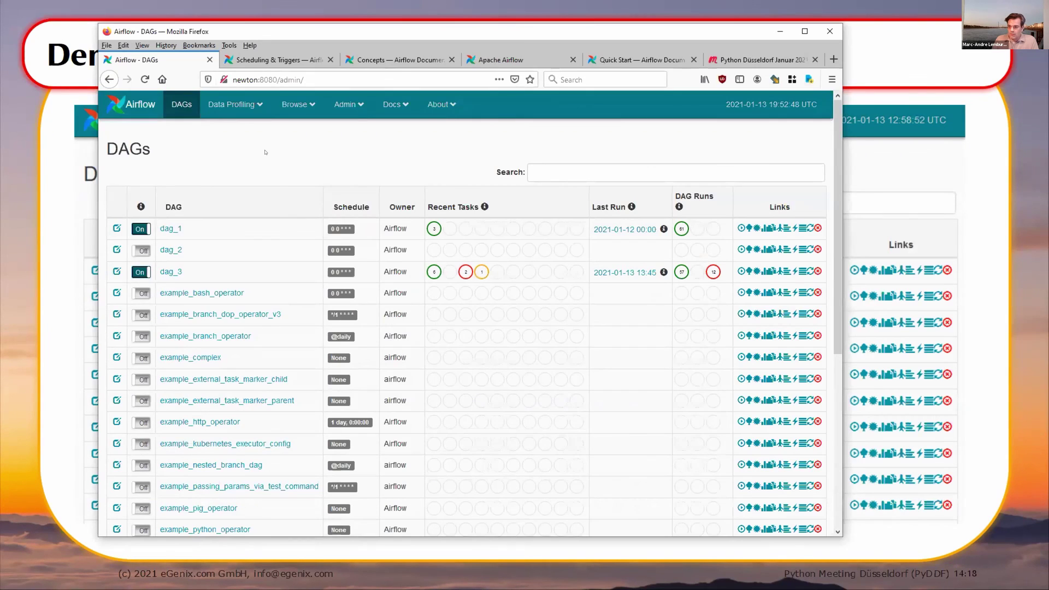
pyautogui.doubleClick(420, 38)
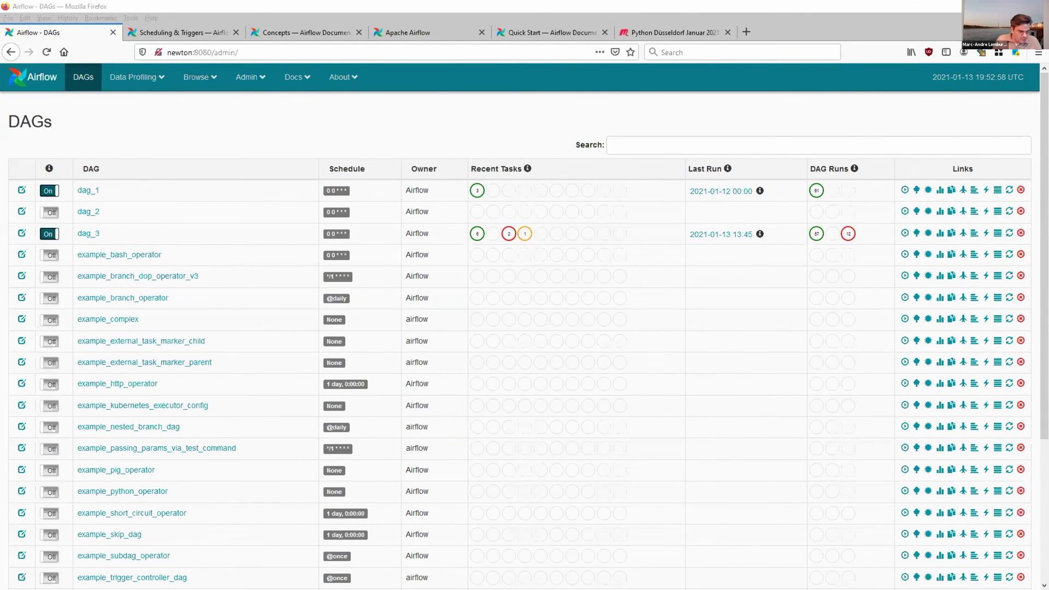
# Switch to the Konsole terminals on newton and list the contents of the airflow/dags directory.
pyautogui.hotkey('ctrl', 'F2')
pyautogui.click(347, 555)
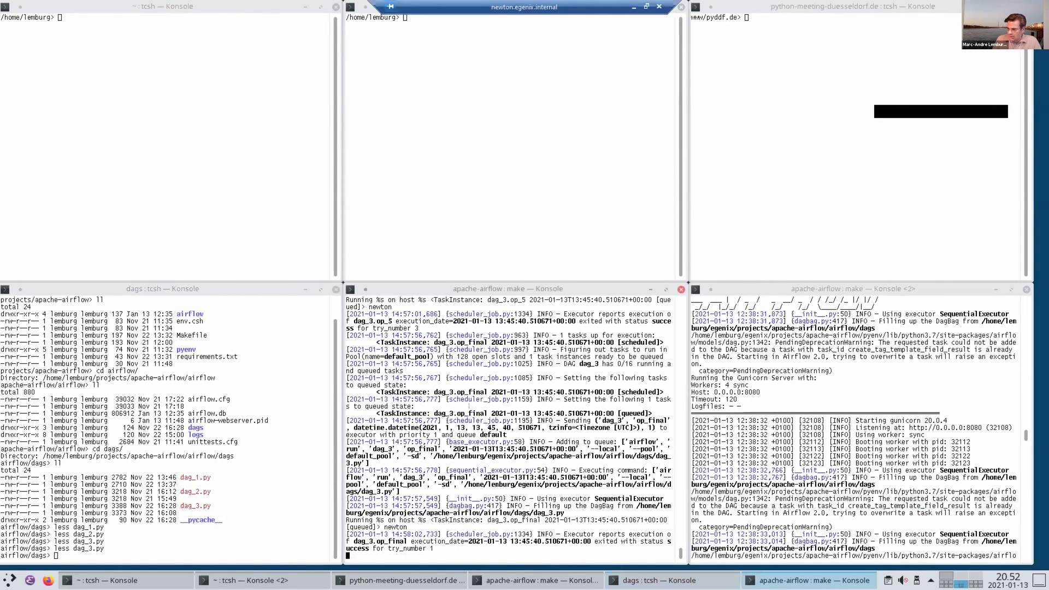
pyautogui.click(248, 383)
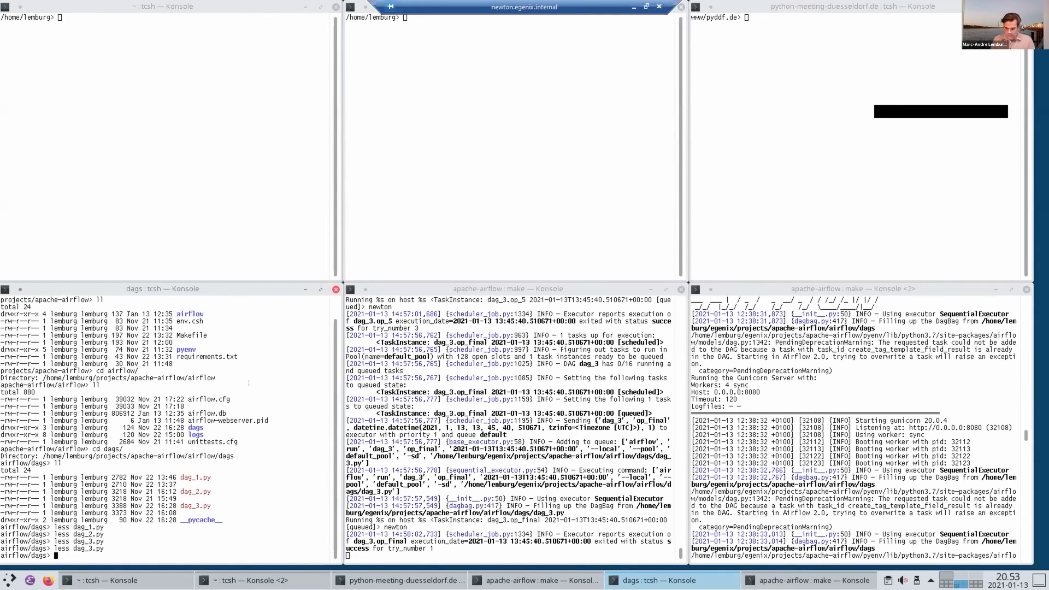
pyautogui.write('ll')
pyautogui.press('Return')
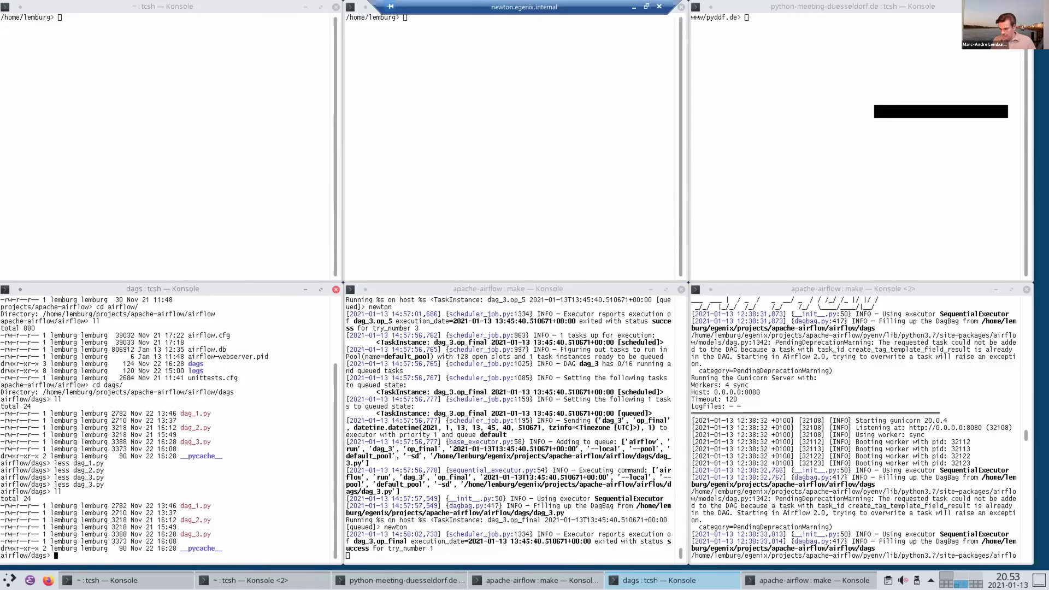
# Stop the running Airflow scheduler in its terminal and add a few blank prompt lines.
pyautogui.click(526, 442)
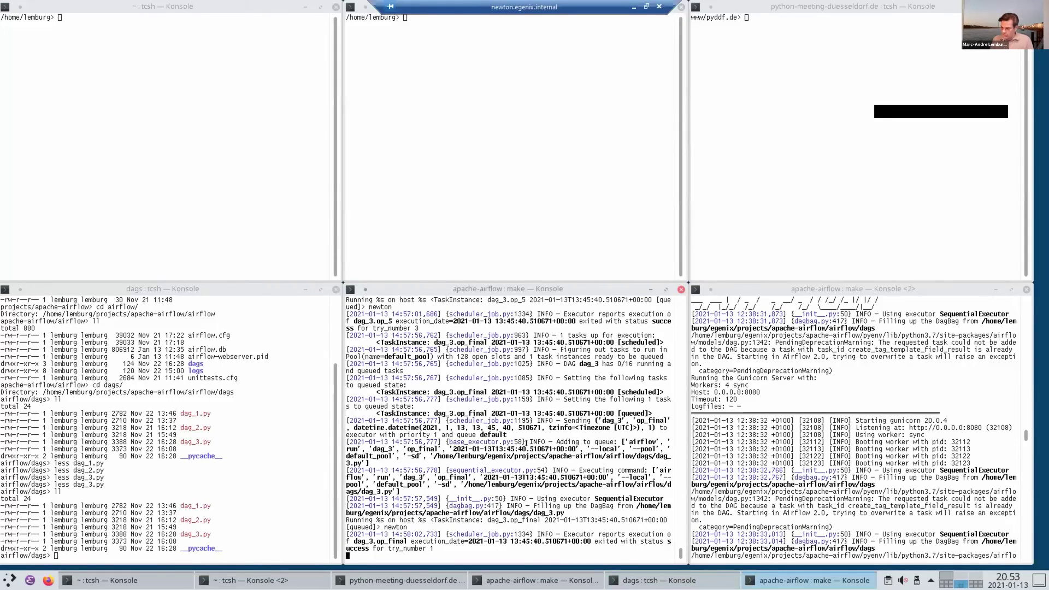
pyautogui.hotkey('ctrl', 'c')
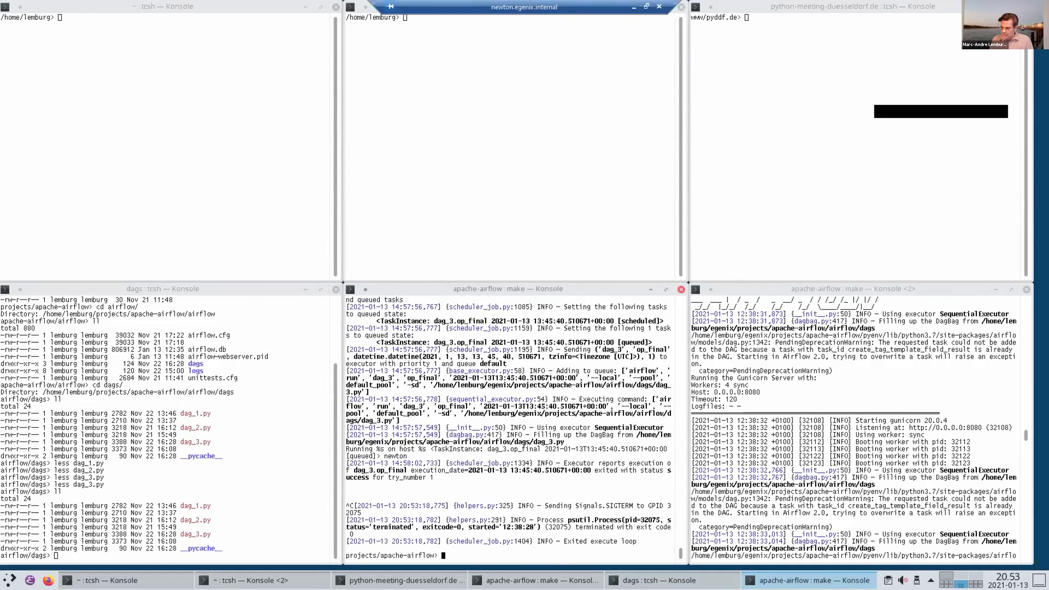
pyautogui.press('Return')
pyautogui.press('Return')
pyautogui.press('Return')
pyautogui.press('Return')
pyautogui.press('Return')
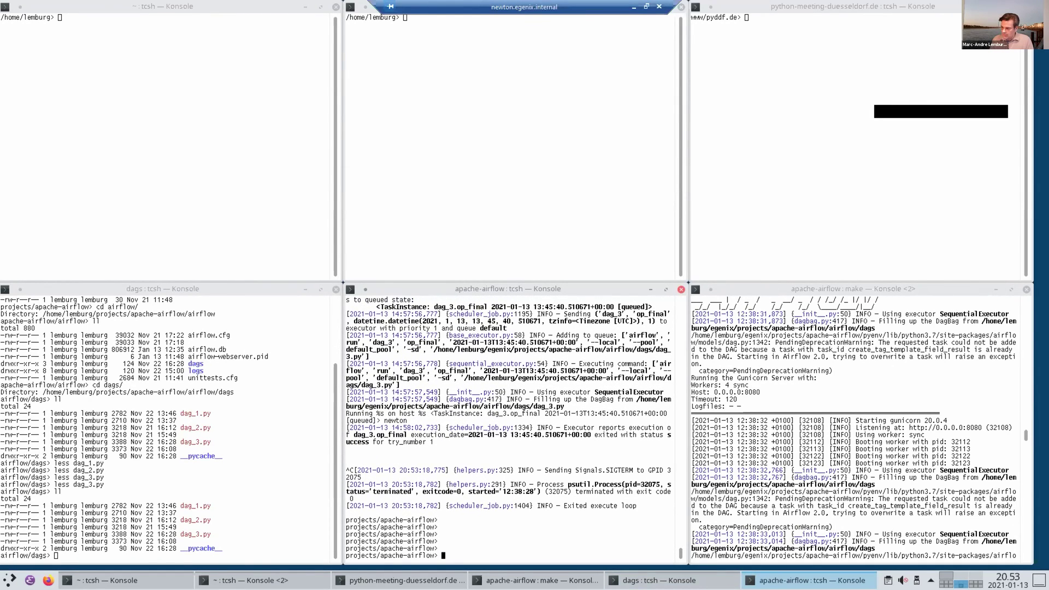
# Try to stop the running Airflow webserver by repeatedly interrupting it in its terminal.
pyautogui.hotkey('alt', 'Tab')
pyautogui.hotkey('ctrl', 'c')
pyautogui.hotkey('ctrl', 'c')
pyautogui.hotkey('ctrl', 'c')
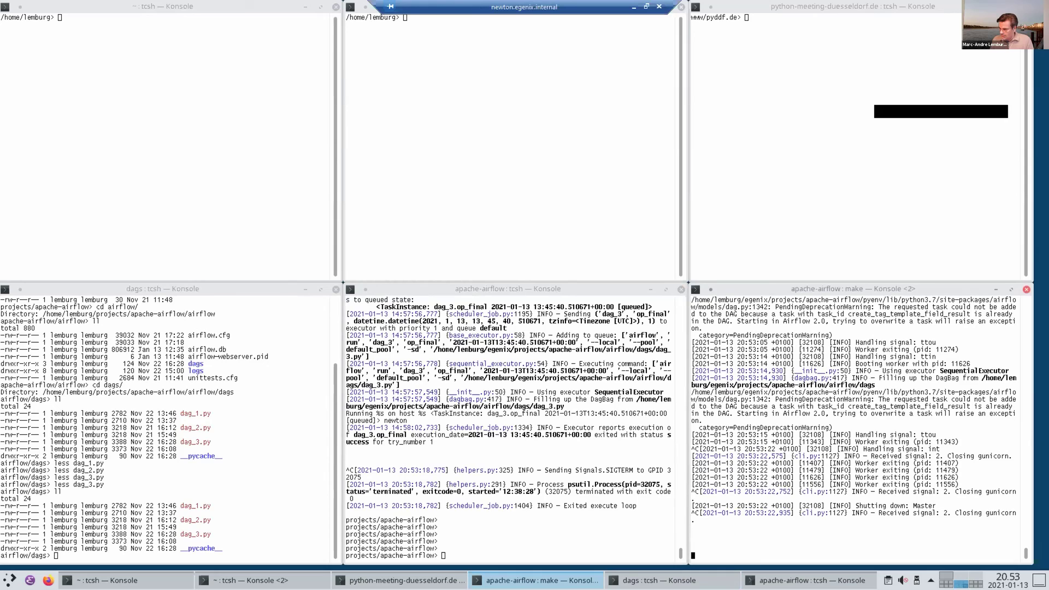
pyautogui.hotkey('ctrl', 'c')
pyautogui.hotkey('ctrl', 'c')
pyautogui.hotkey('ctrl', 'c')
pyautogui.hotkey('ctrl', 'c')
# Return to the scheduler terminal and restart the scheduler with "make run-scheduler".
pyautogui.hotkey('alt', 'Tab')
pyautogui.press('Up')
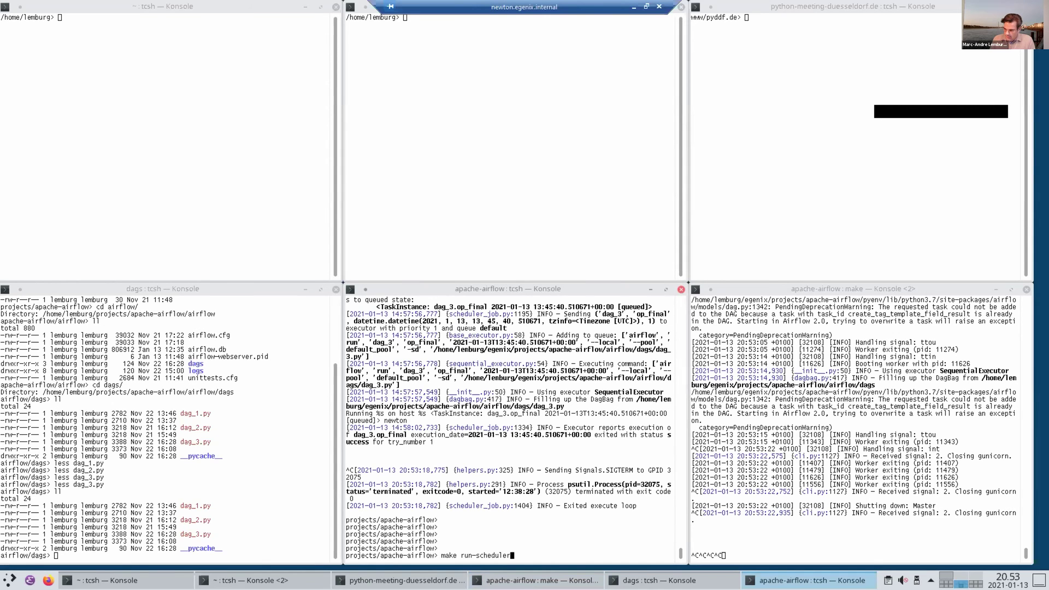
pyautogui.press('Return')
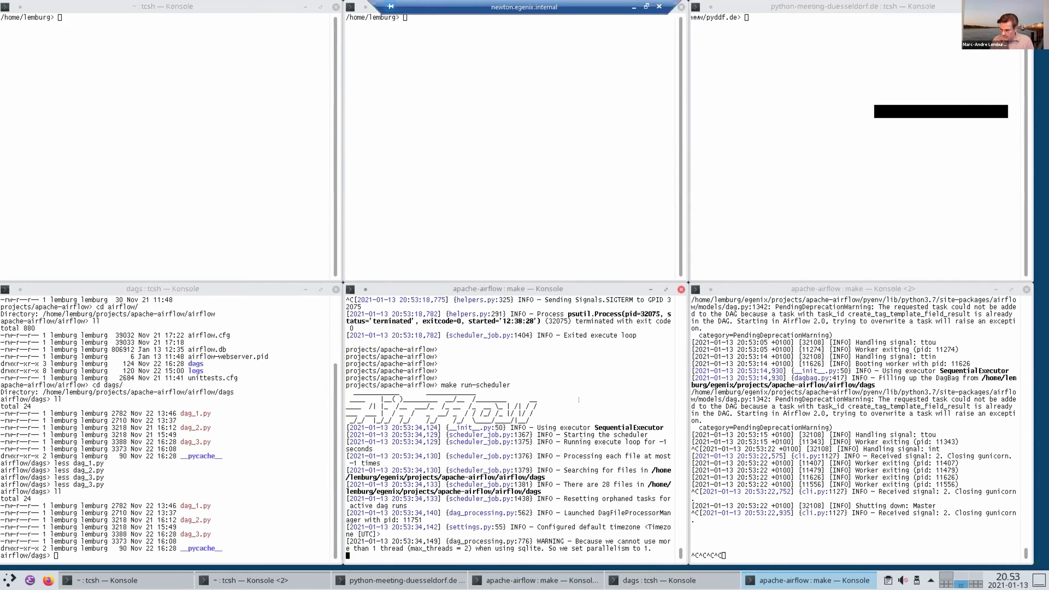
# List all running processes with "ps ax" in the python-meeting-duesseldorf.de terminal, dismissing the root authentication request.
pyautogui.click(798, 442)
pyautogui.click(789, 223)
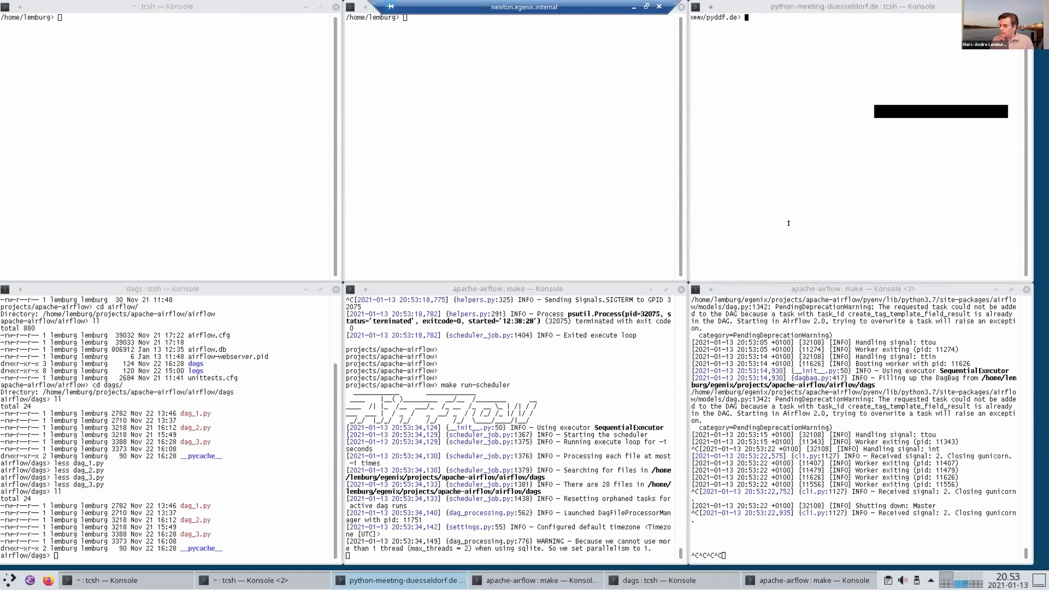
pyautogui.write('ps ax')
pyautogui.press('Return')
pyautogui.write('a')
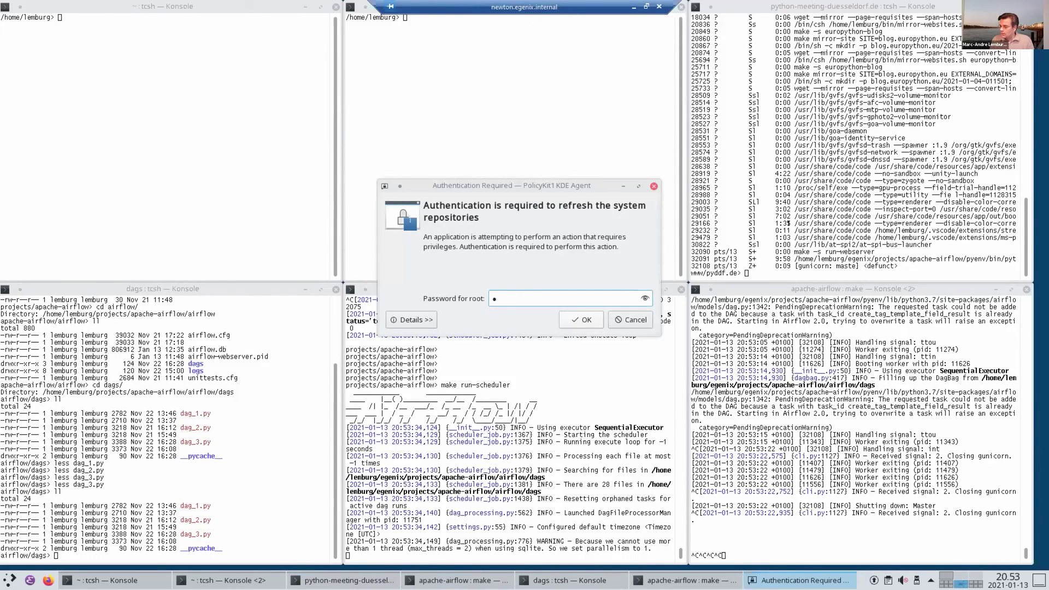
pyautogui.press('Escape')
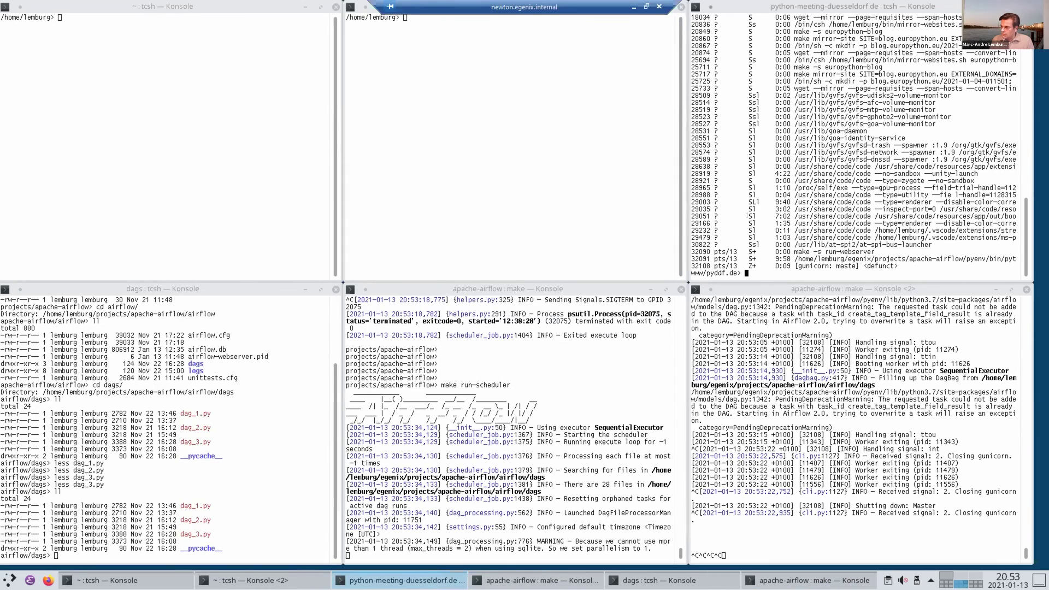
pyautogui.write('kill -9')
pyautogui.doubleClick(699, 259)
pyautogui.middleClick(775, 223)
pyautogui.doubleClick(701, 266)
pyautogui.middleClick(700, 266)
pyautogui.press('Return')
# Restart the Airflow webserver in its terminal by rerunning "make run-webserver".
pyautogui.click(782, 326)
pyautogui.press('Up')
pyautogui.press('Down')
pyautogui.press('Up')
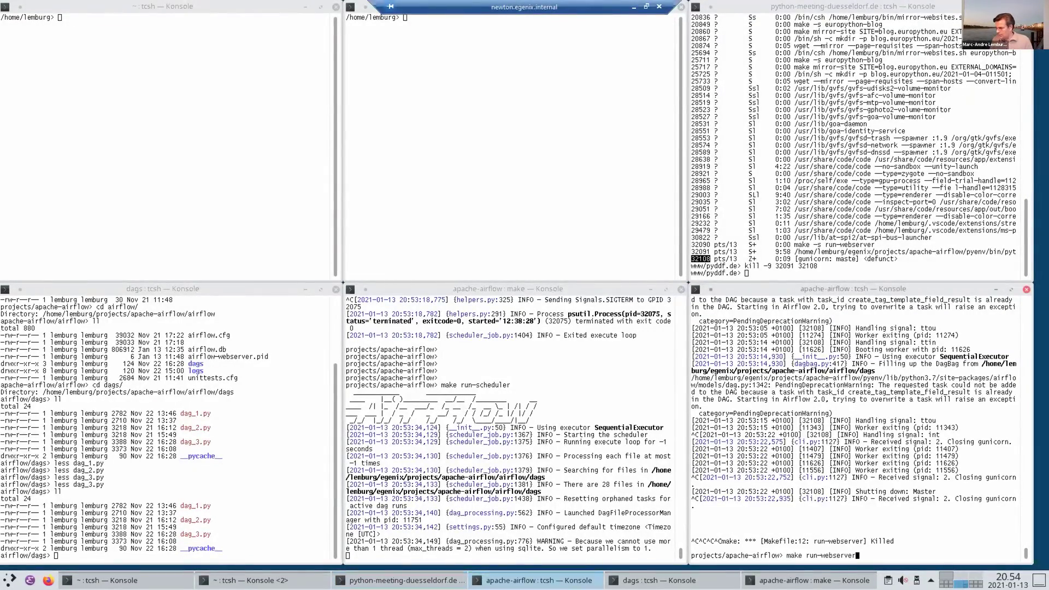
pyautogui.press('Return')
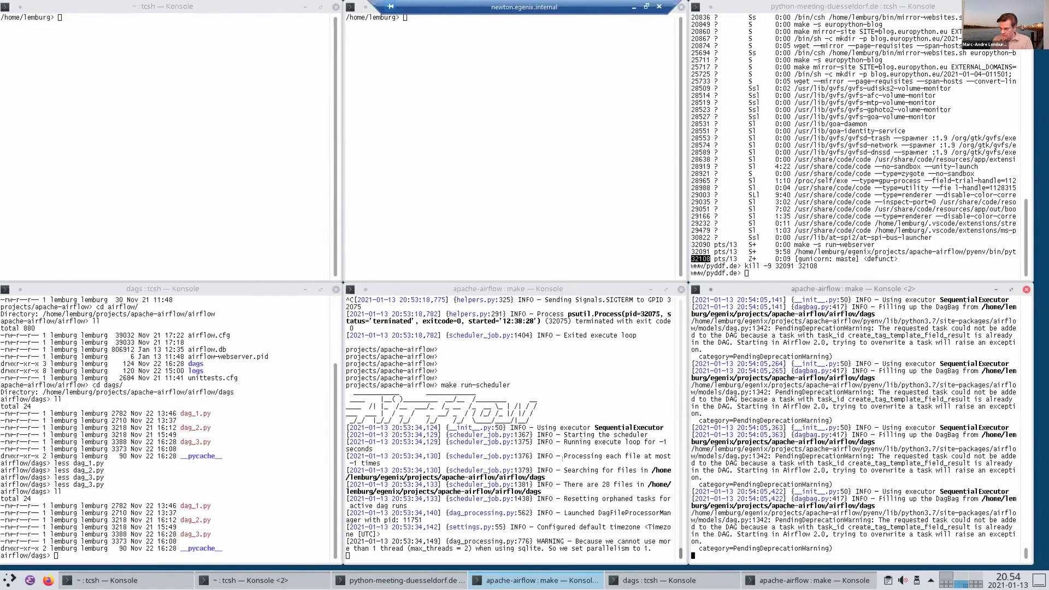
# Switch back to Firefox and reload the Airflow DAG list.
pyautogui.click(562, 408)
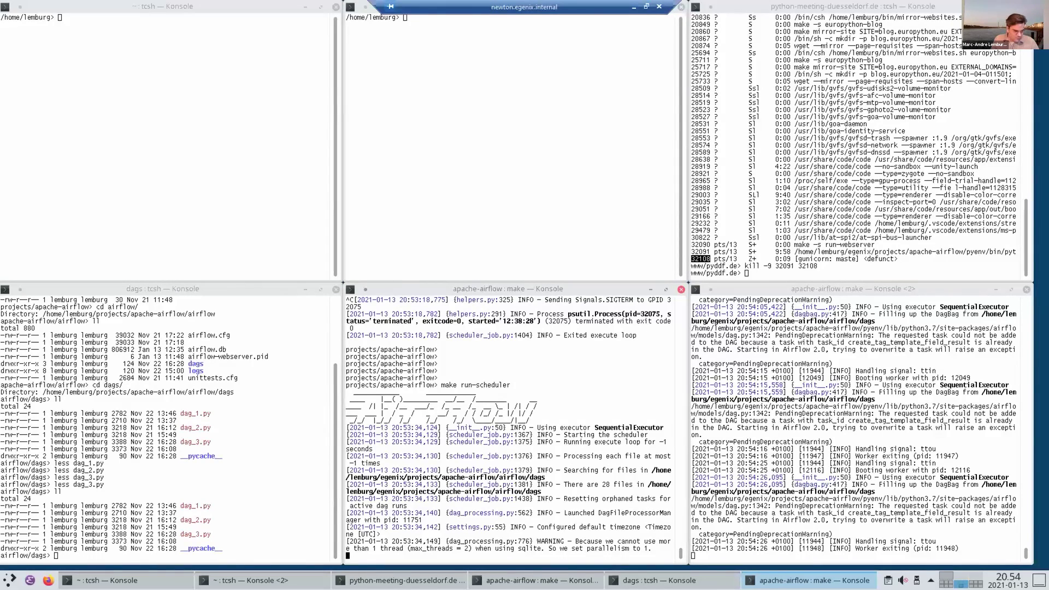
pyautogui.hotkey('alt', 'Tab')
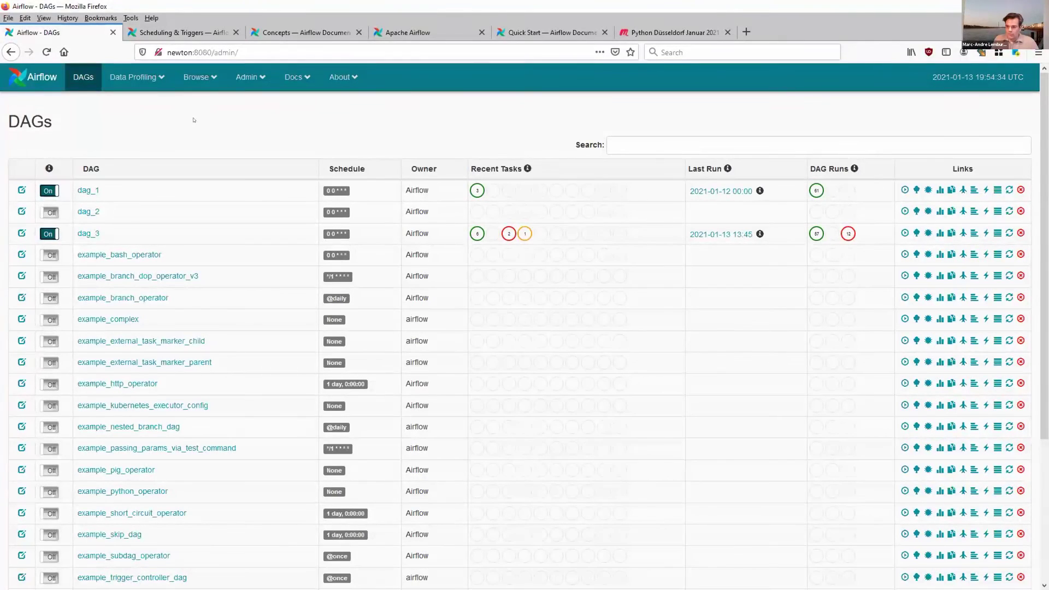
pyautogui.press('F5')
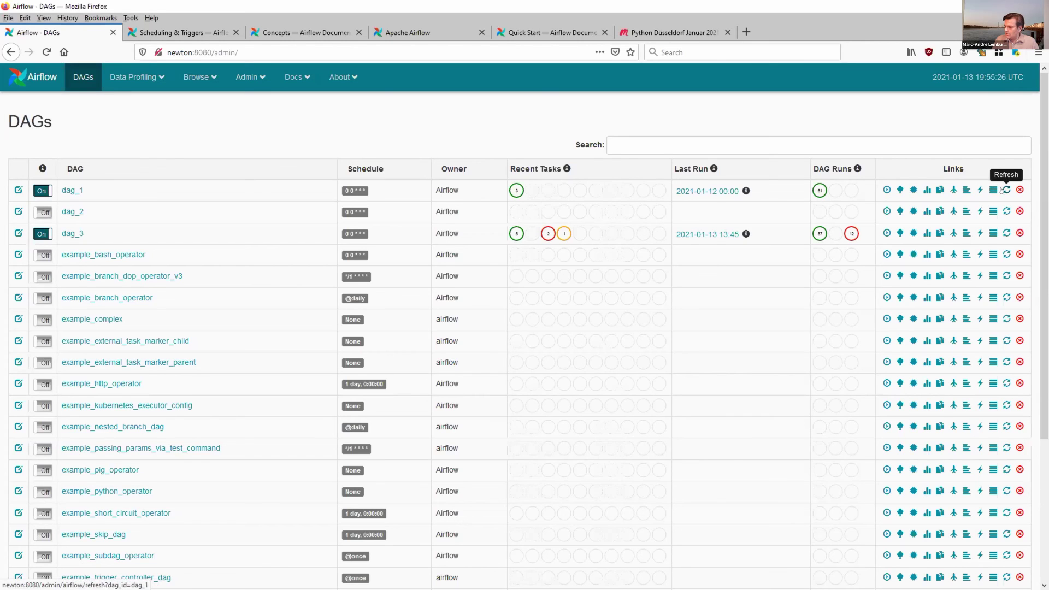
# Open dag_1's tree view and display the log of the xcom_pull task run from 2021-01-12.
pyautogui.click(899, 190)
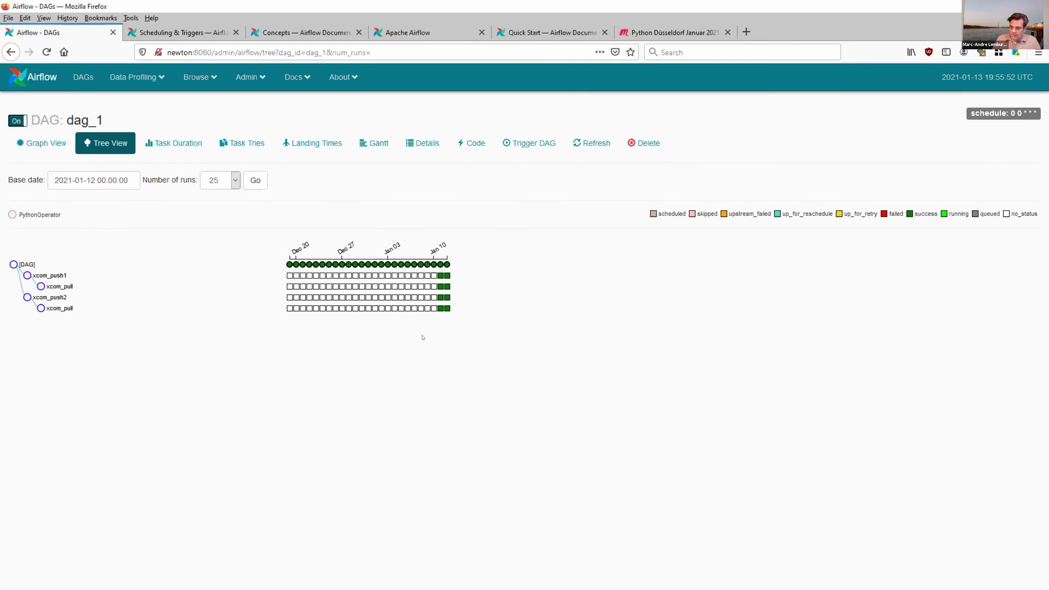
pyautogui.click(442, 309)
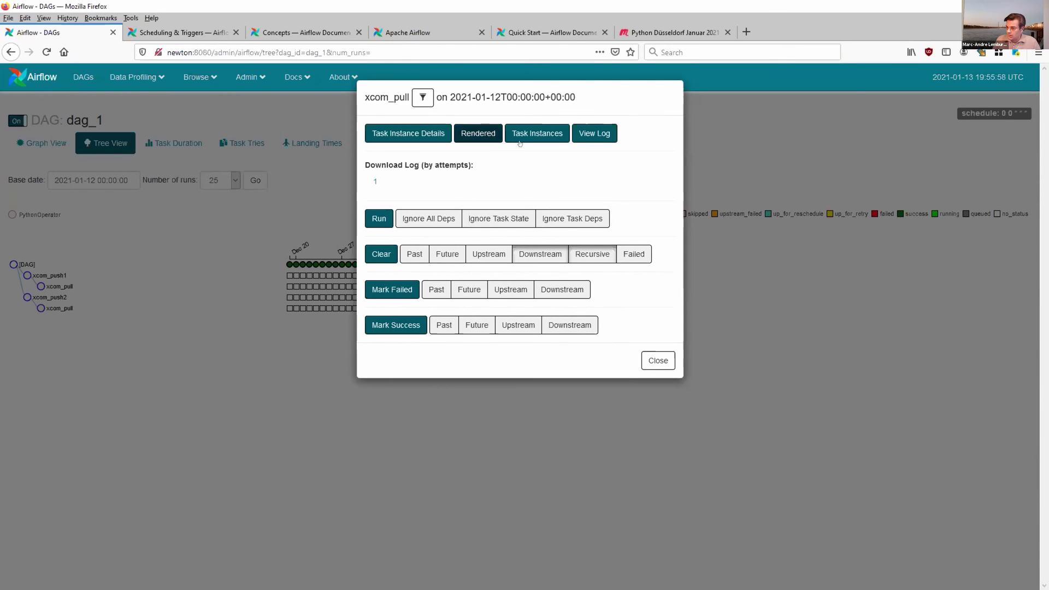
pyautogui.click(592, 133)
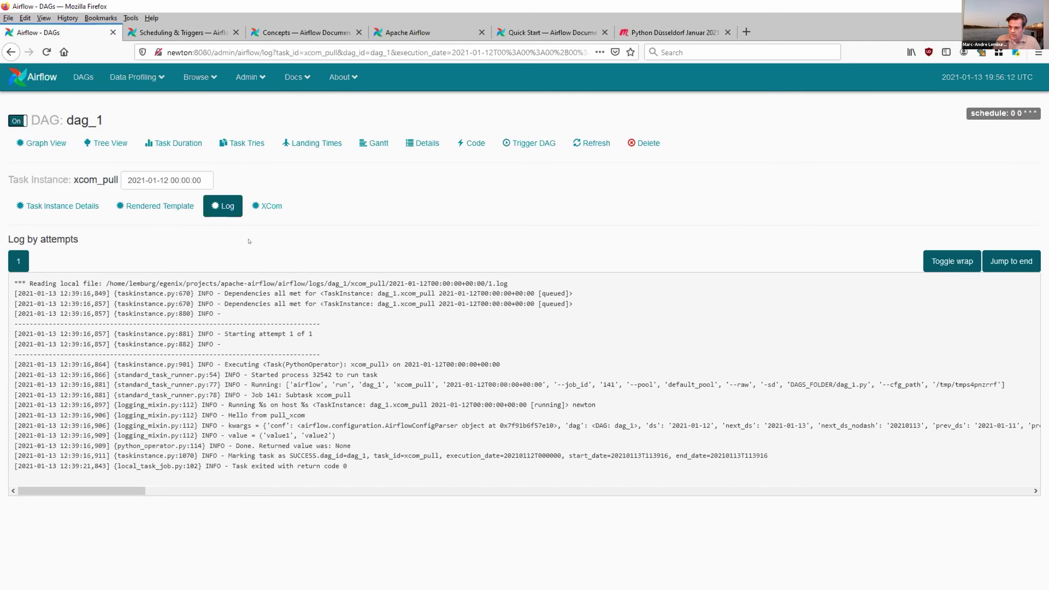
# Examine the task instance details of xcom_pull, including its Python callable, instance attributes and task attributes.
pyautogui.click(75, 207)
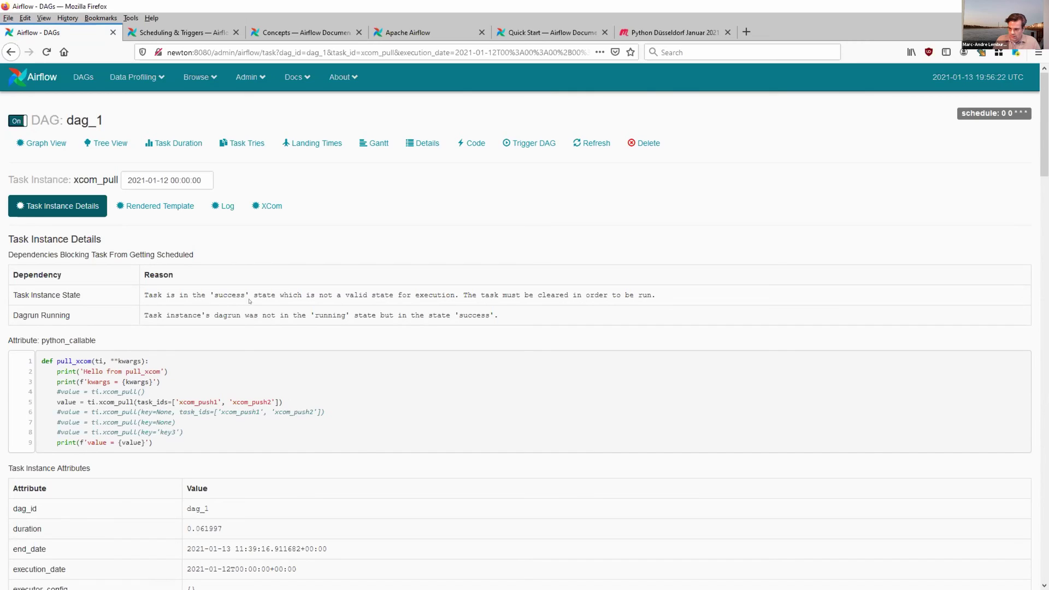
pyautogui.scroll(-2, 249, 301)
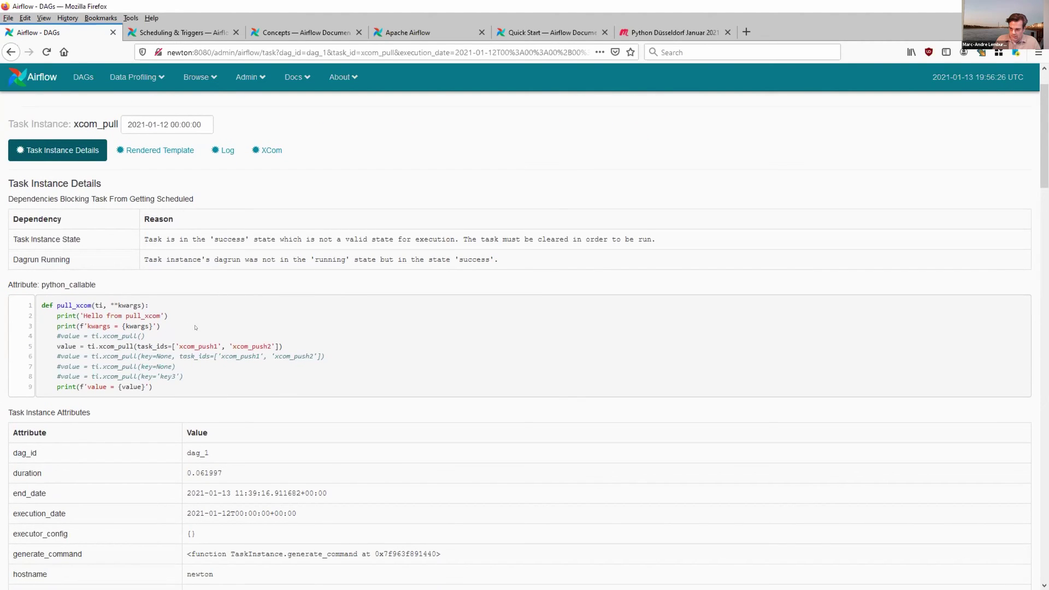
pyautogui.scroll(-5, 221, 320)
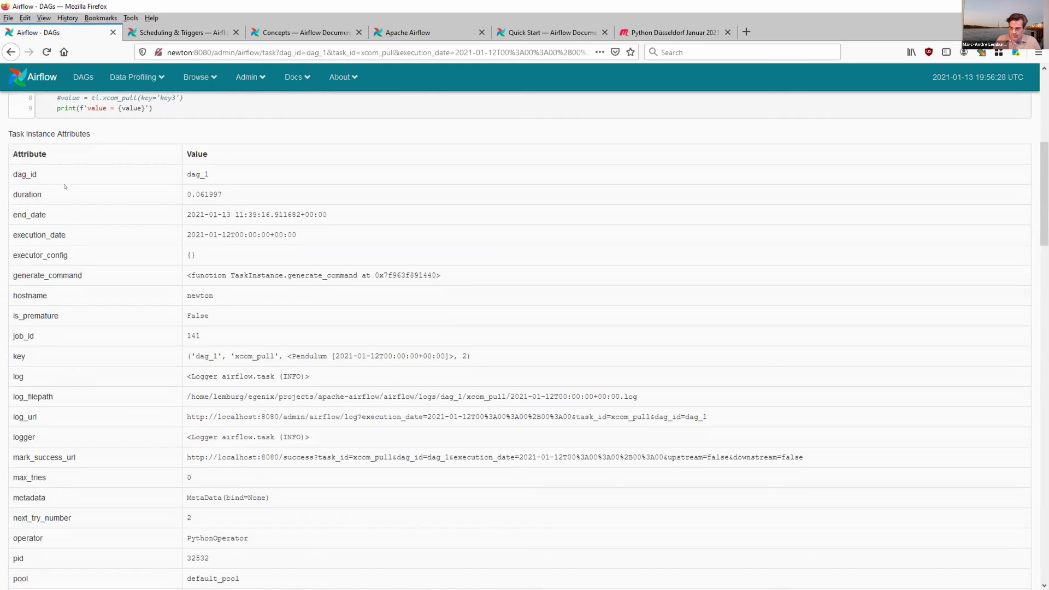
pyautogui.scroll(-15, 196, 382)
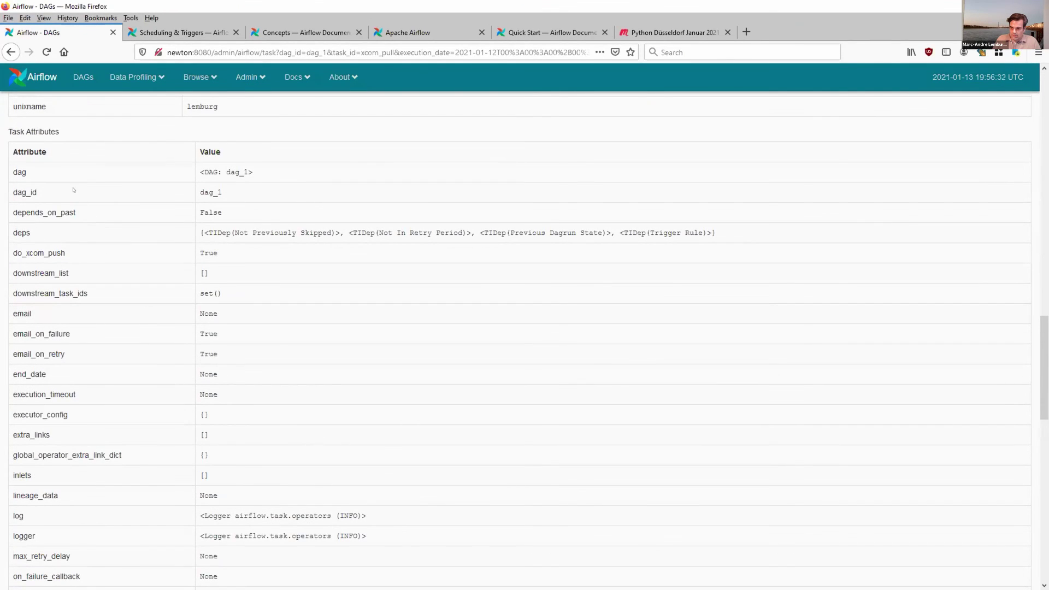
pyautogui.scroll(-13, 117, 260)
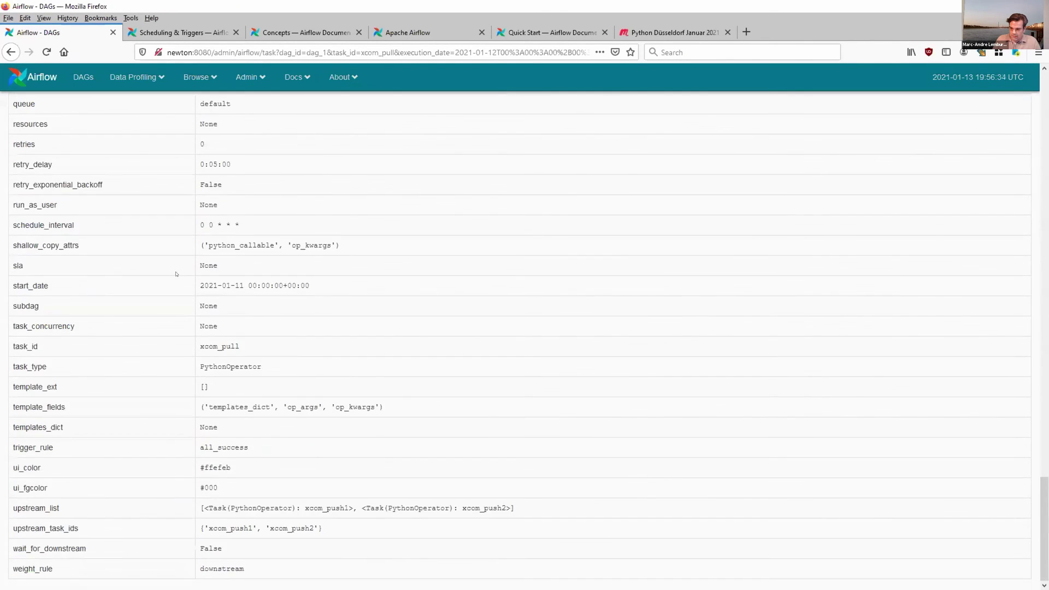
pyautogui.scroll(20, 169, 291)
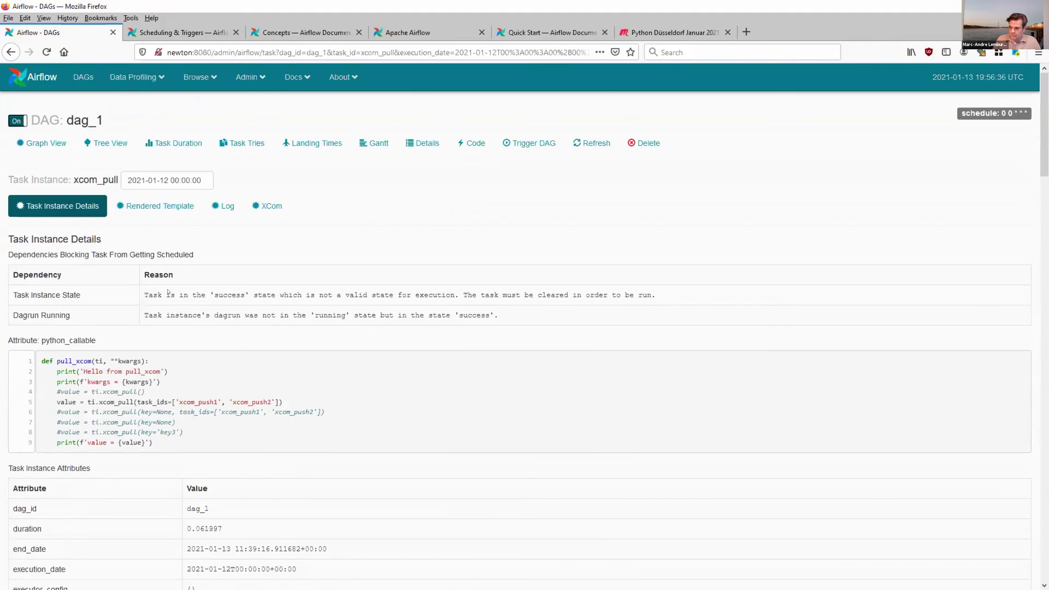
# View the rendered template and the XCom entries of the xcom_pull task instance.
pyautogui.click(162, 208)
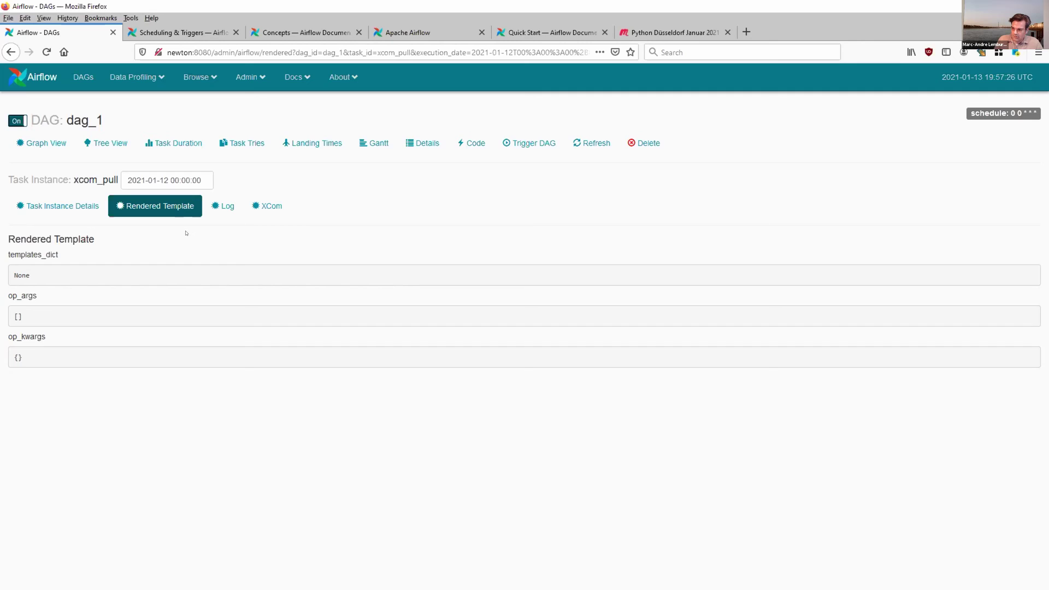
pyautogui.click(269, 206)
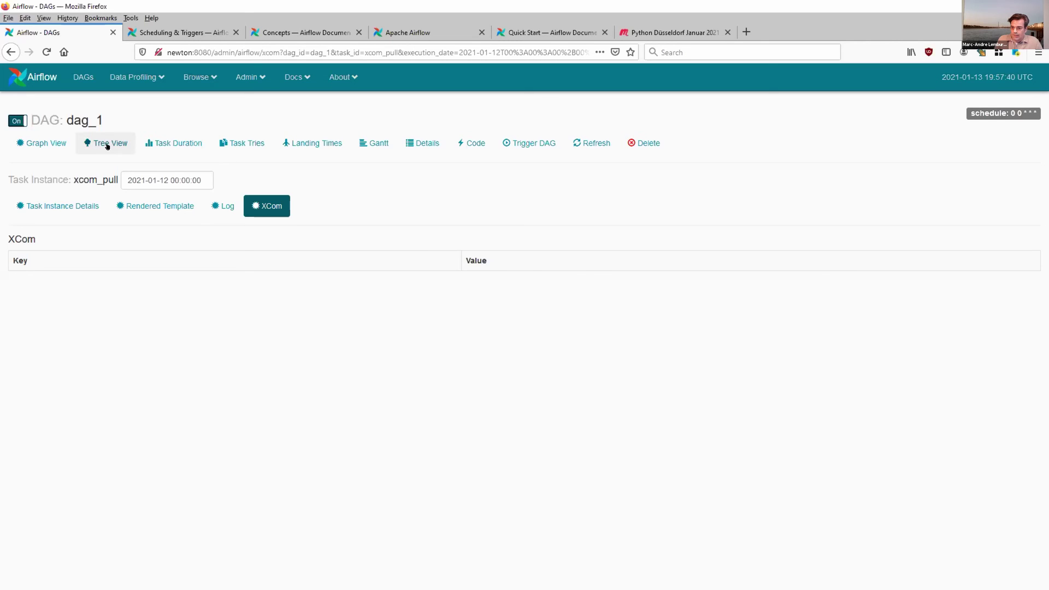
# View the task graph of dag_1, followed by the task graph of dag_3 from the DAG list.
pyautogui.click(43, 144)
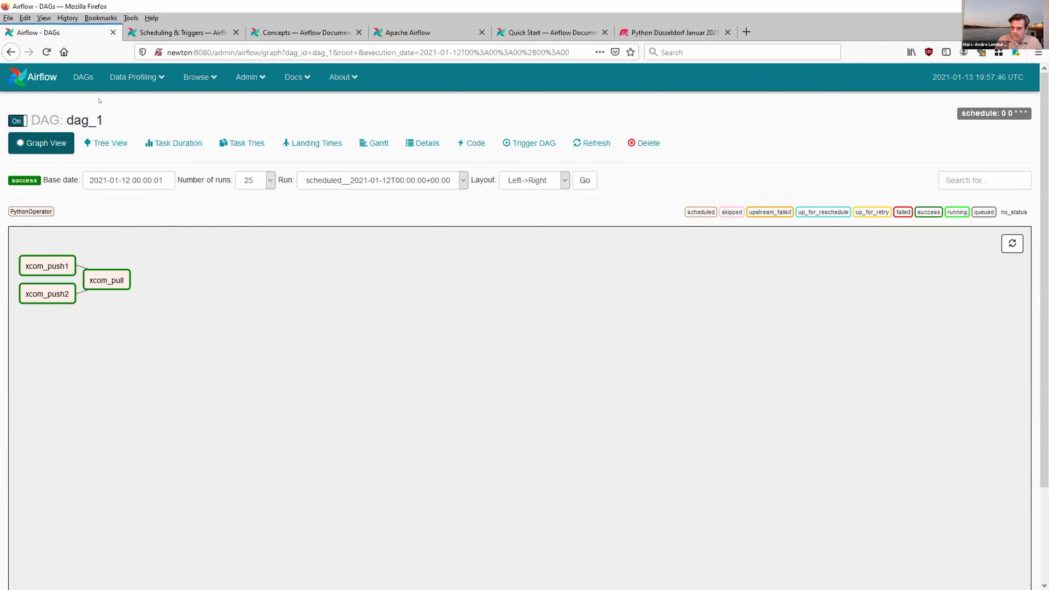
pyautogui.click(82, 77)
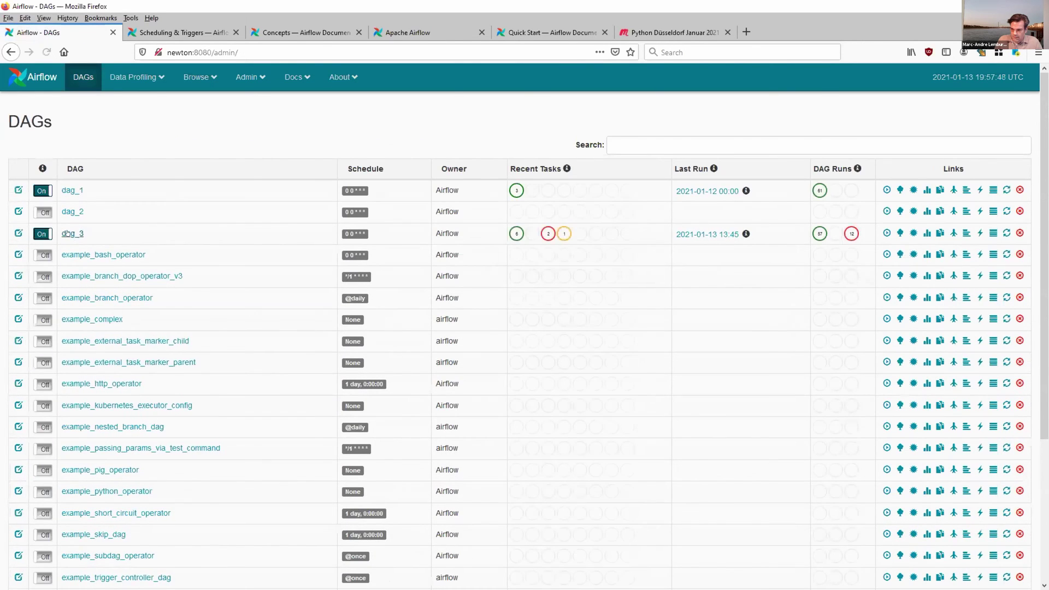
pyautogui.click(68, 236)
pyautogui.click(43, 143)
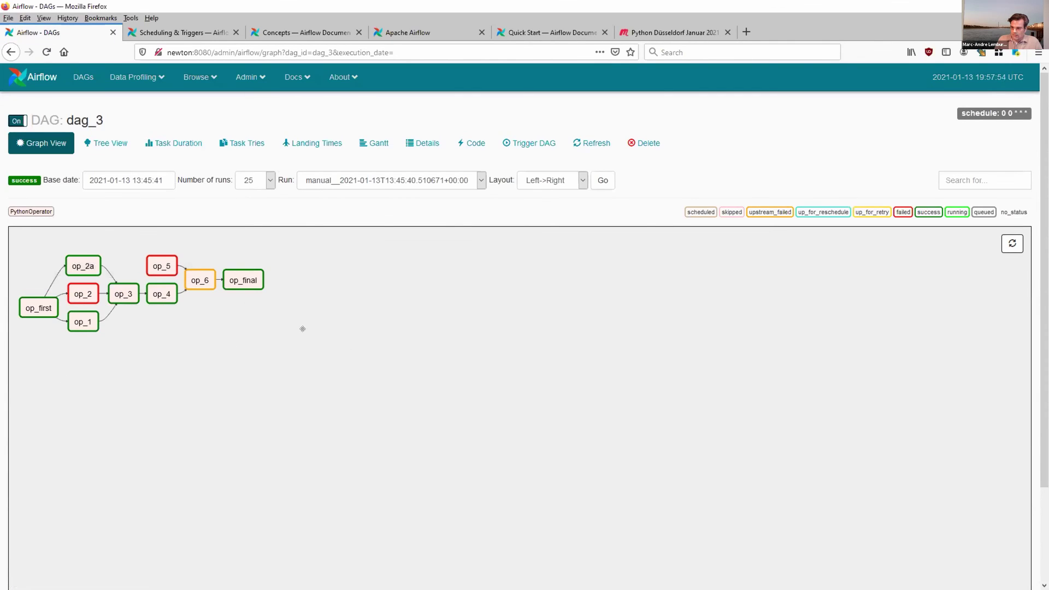
# Set the layout of dag_3's graph to Top->Bottom and apply it.
pyautogui.click(570, 181)
pyautogui.click(552, 222)
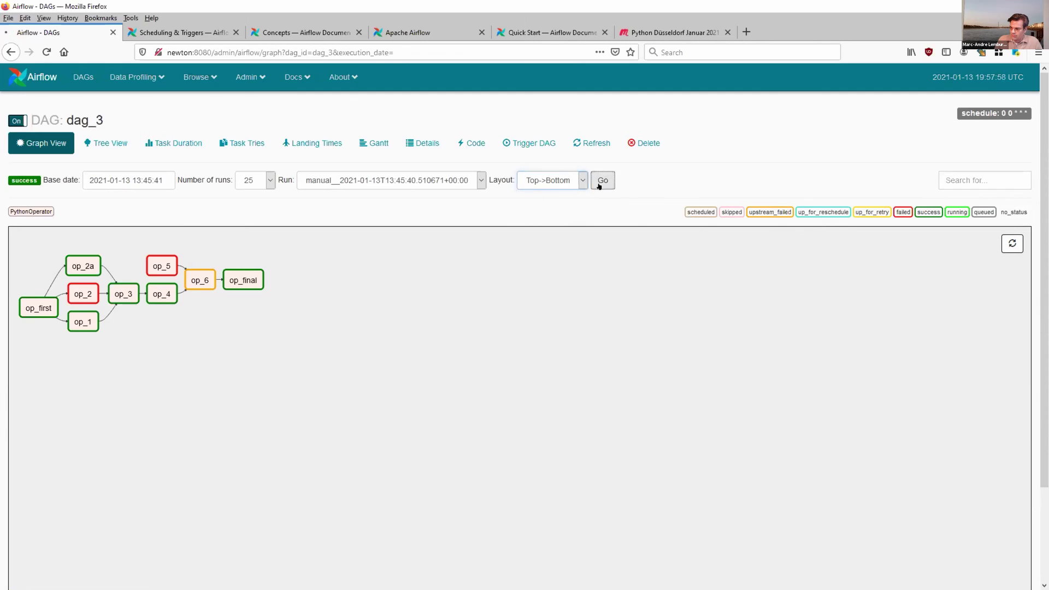
pyautogui.click(599, 185)
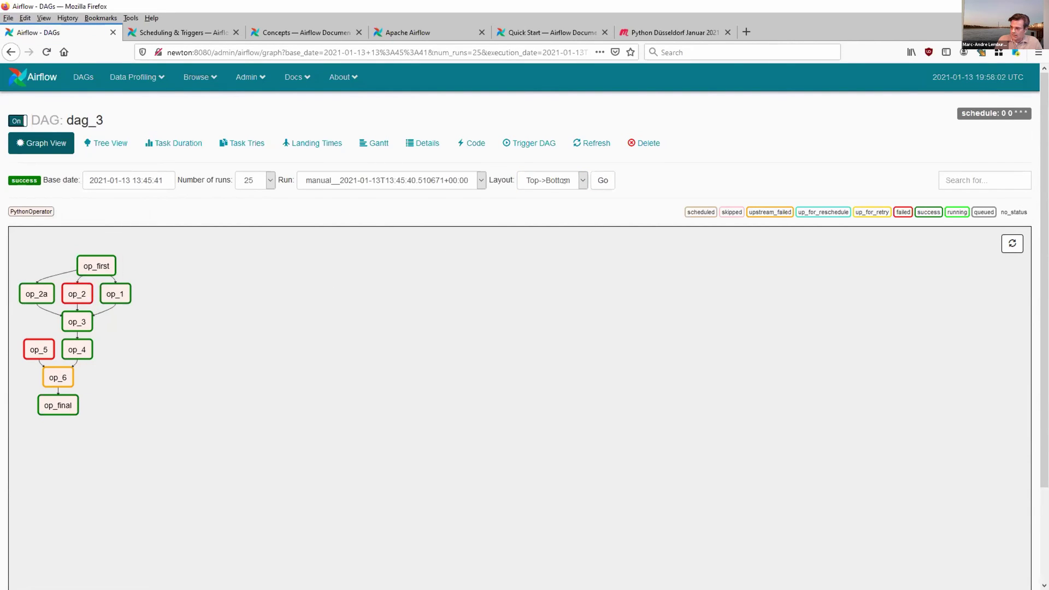
# Set the layout of dag_3's graph to Left->Right and apply it.
pyautogui.click(565, 181)
pyautogui.click(543, 198)
pyautogui.click(602, 180)
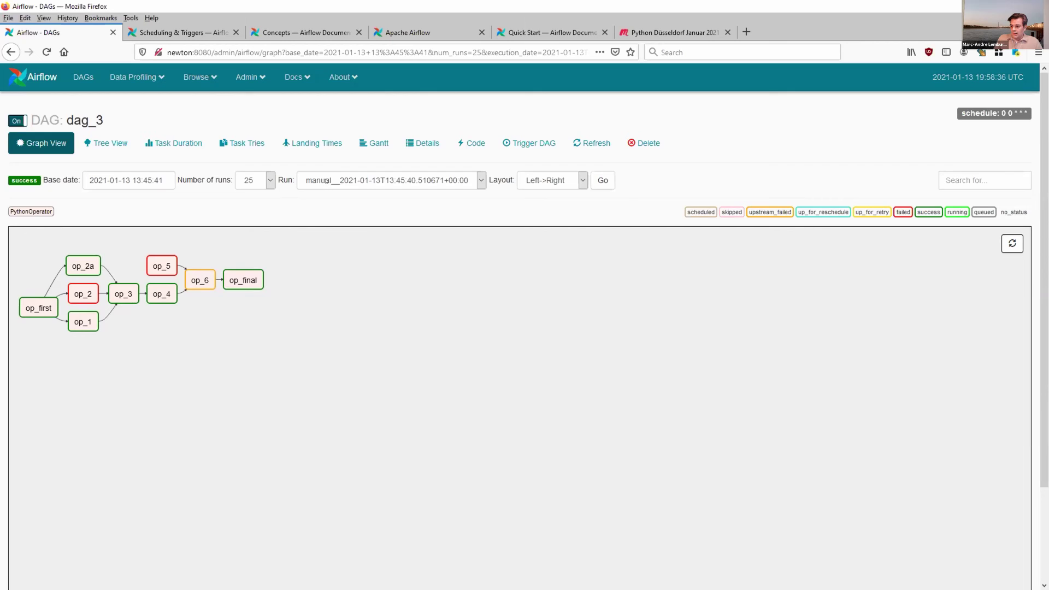
# Review the list of selectable dag_3 runs and the choices for the number of runs in its graph view.
pyautogui.click(361, 185)
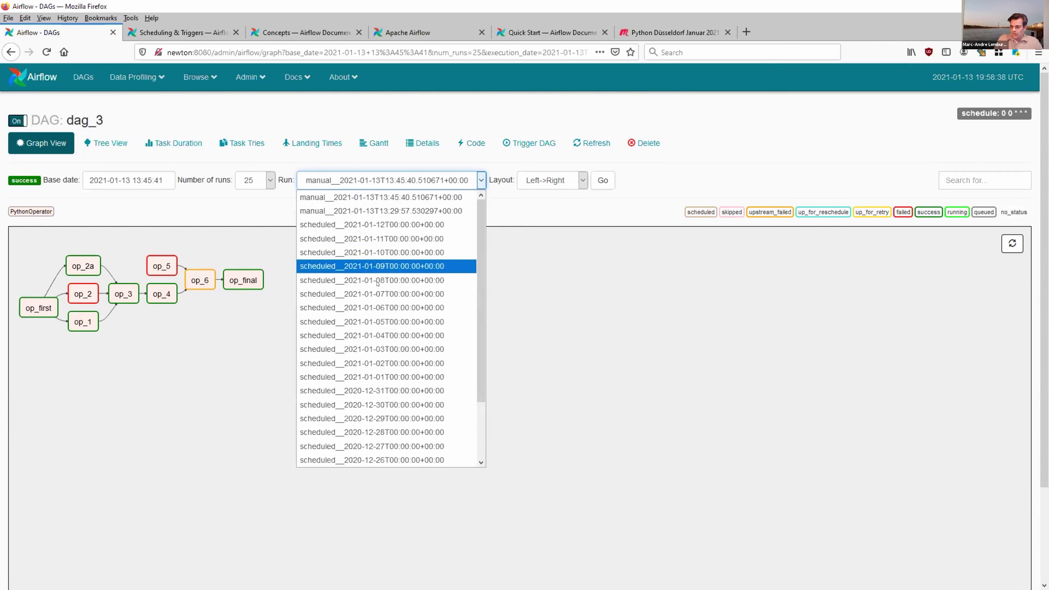
pyautogui.click(372, 180)
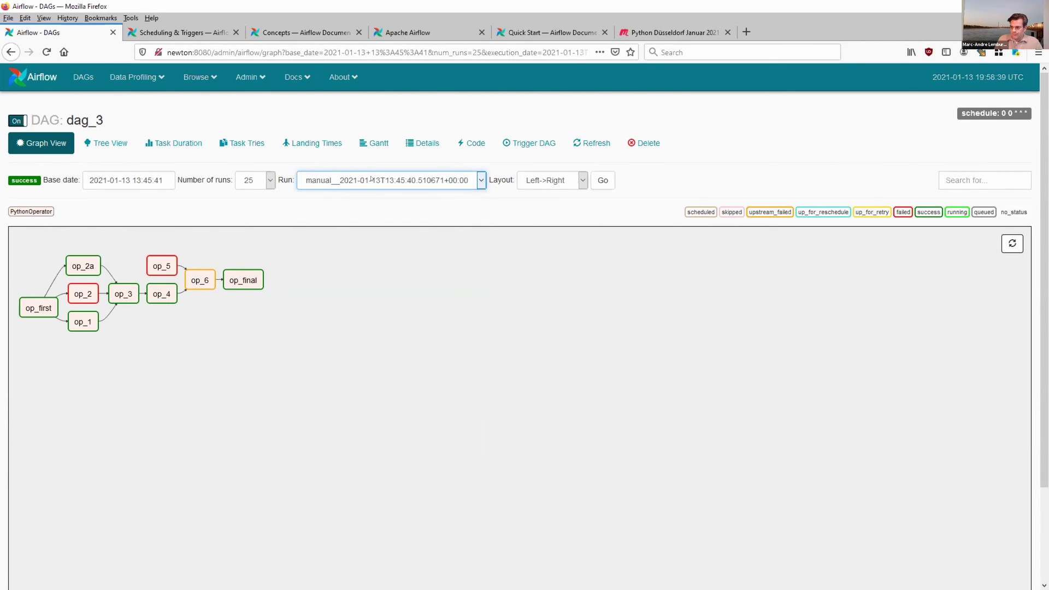
pyautogui.click(258, 179)
pyautogui.click(257, 179)
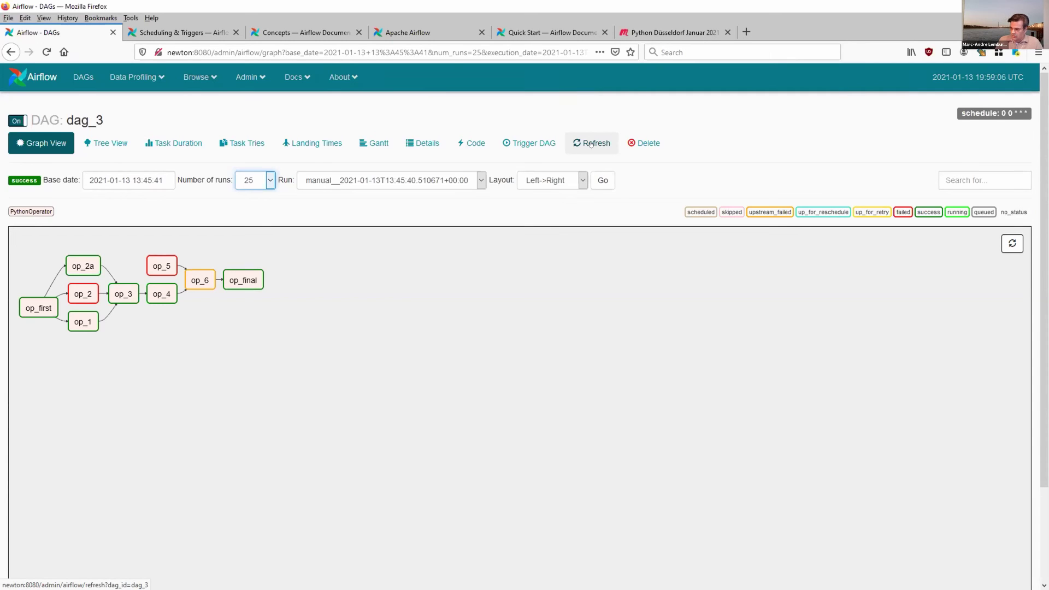
pyautogui.click(589, 143)
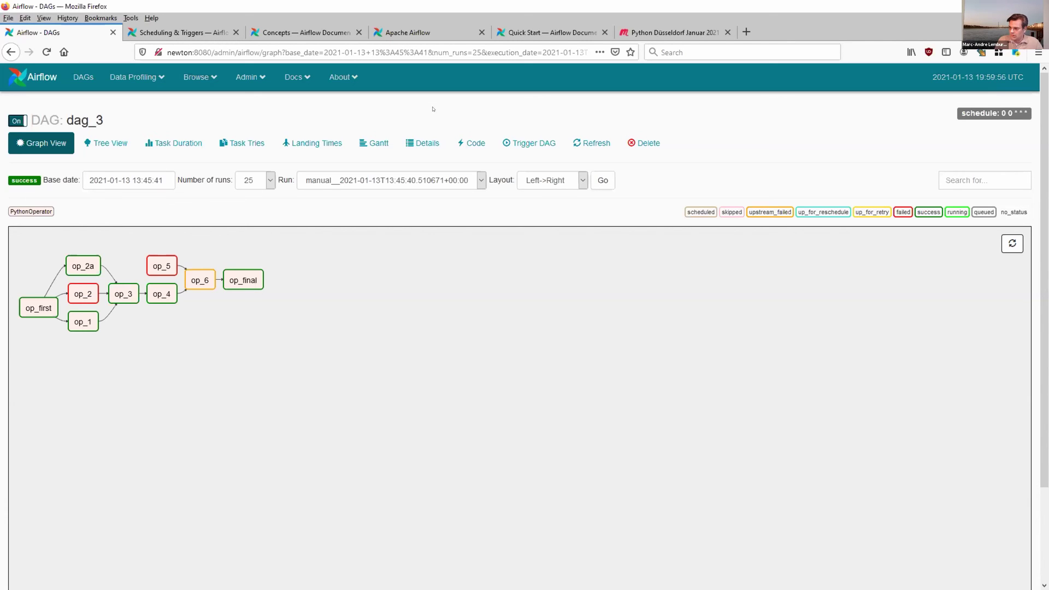
# Examine dag_3's source code, from the imports and DAG definition to its Python callables and first operators.
pyautogui.click(471, 143)
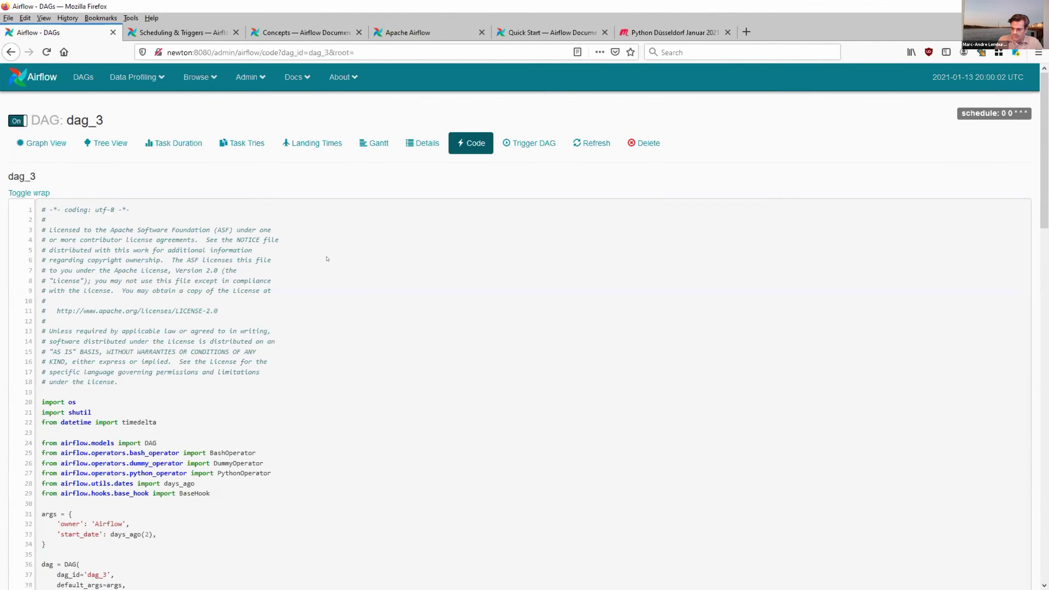
pyautogui.scroll(-7, 327, 259)
pyautogui.scroll(-7, 116, 381)
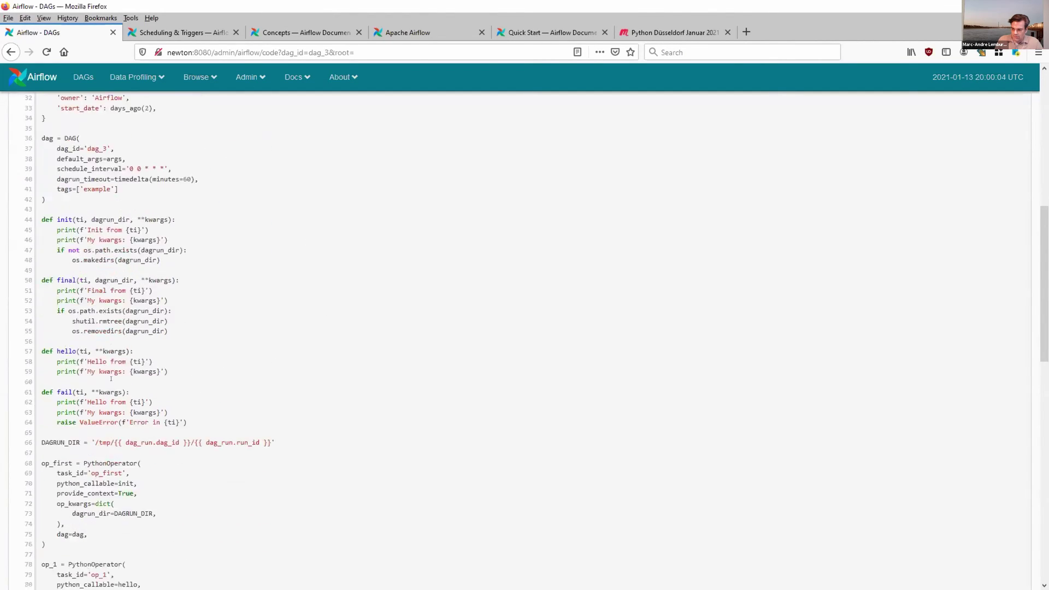
pyautogui.scroll(15, 197, 282)
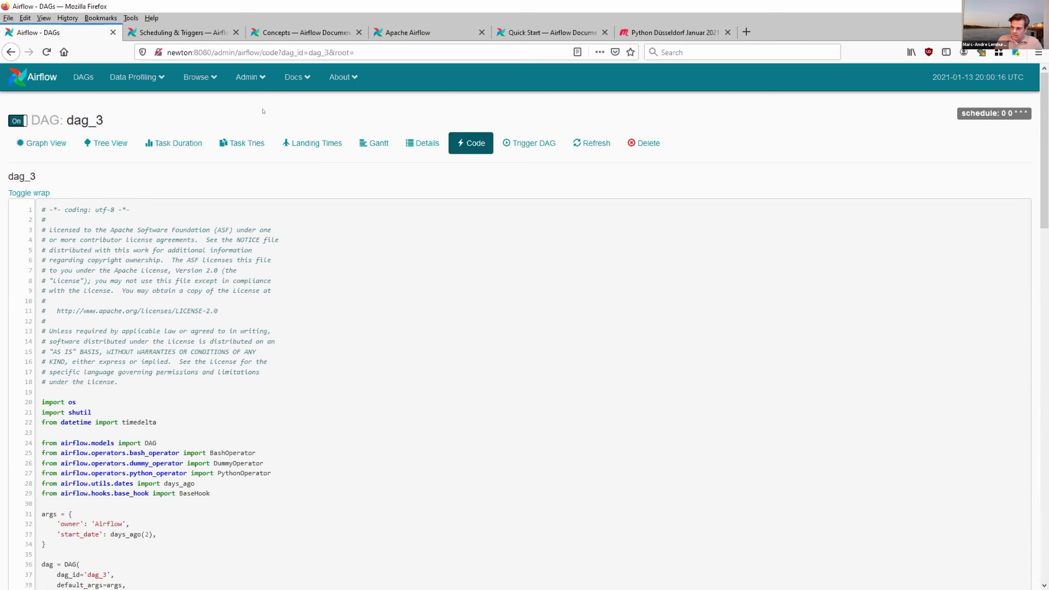
# View the task tries chart and the task duration chart of dag_3.
pyautogui.click(232, 145)
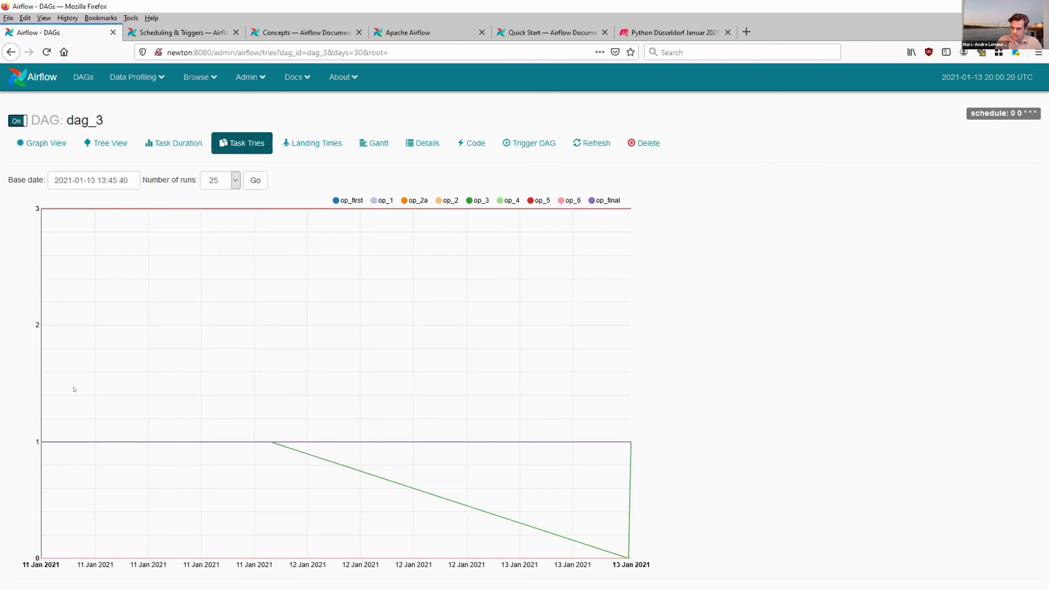
pyautogui.click(195, 145)
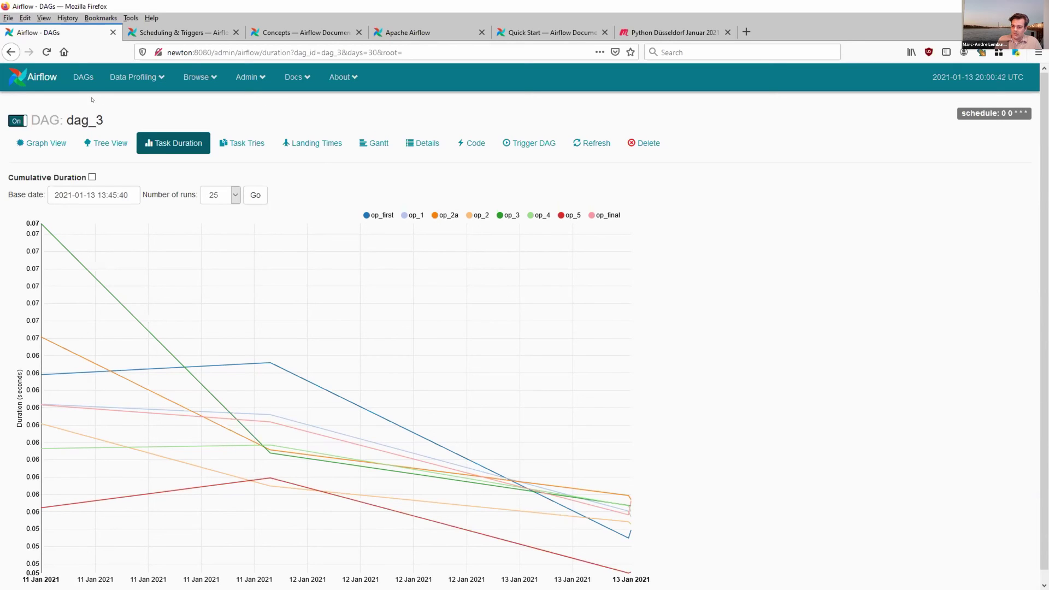
# Look over the data profiling and browsing options, and open the list of Airflow jobs.
pyautogui.click(161, 77)
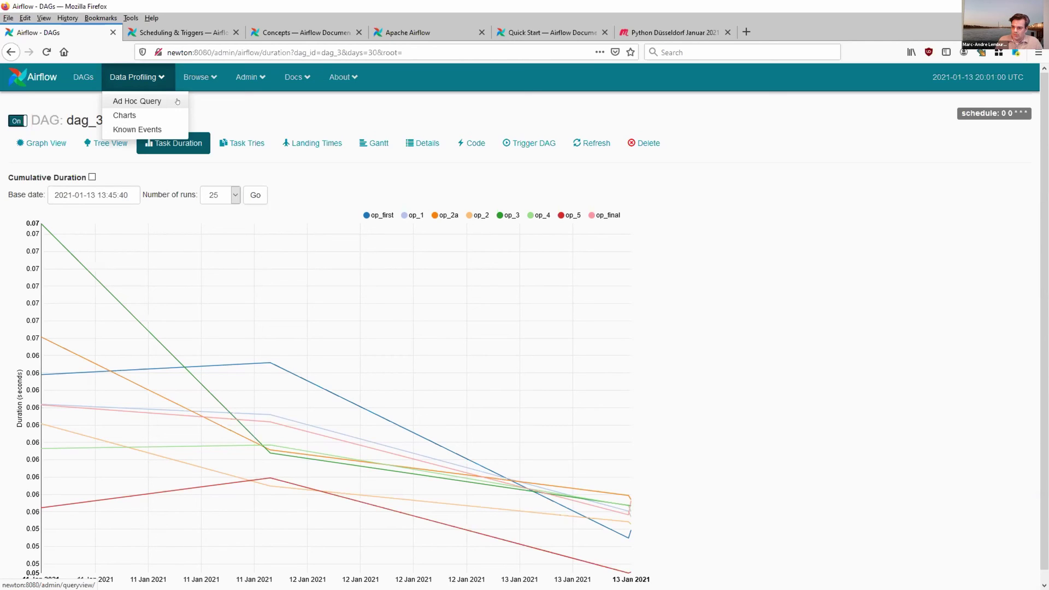
pyautogui.click(213, 87)
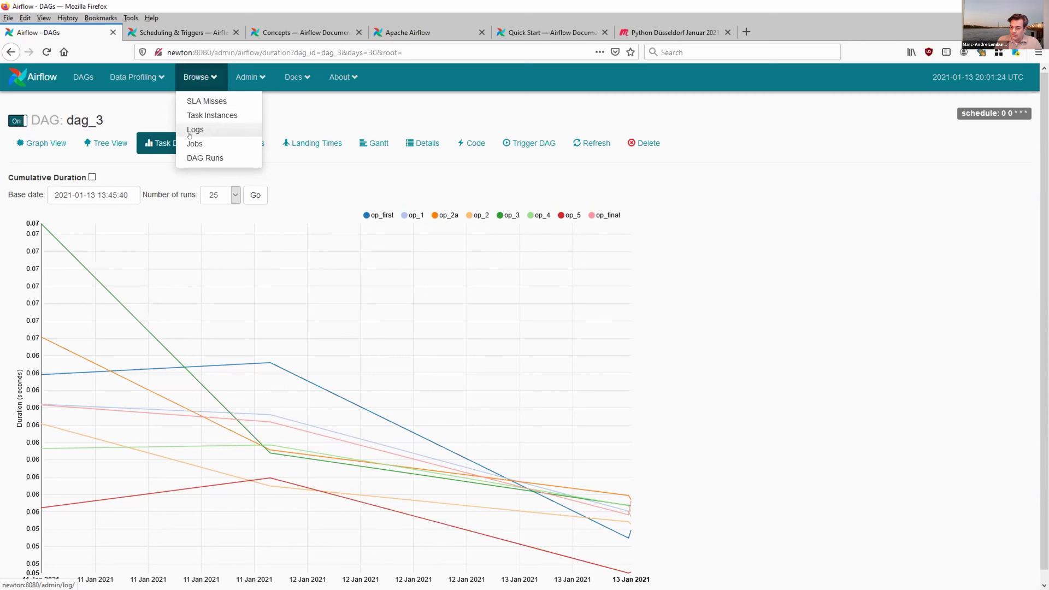
pyautogui.click(204, 143)
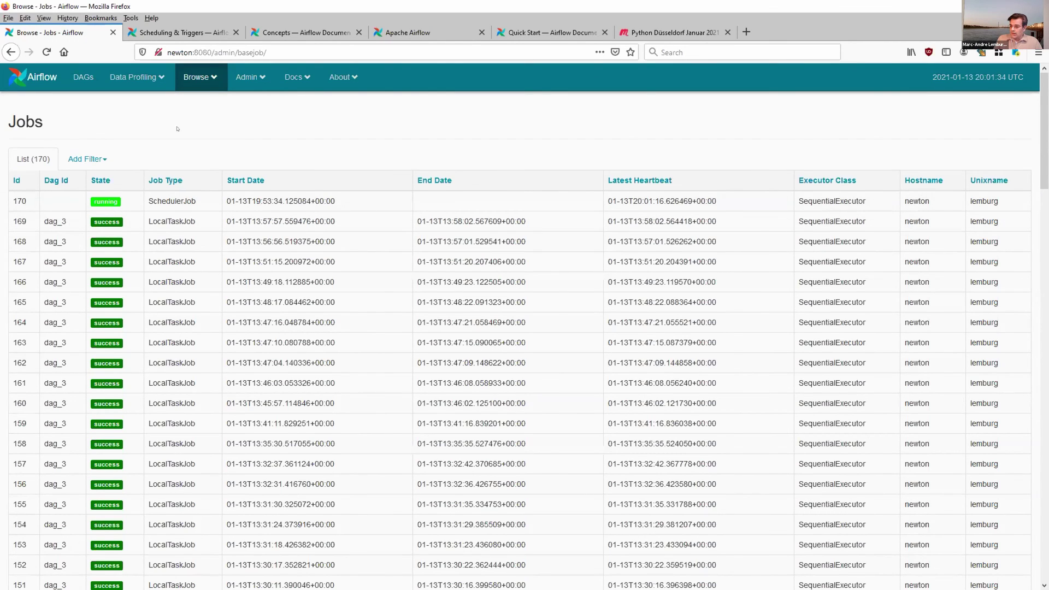
# Look over the administration and documentation options, and return to the Airflow home page.
pyautogui.click(251, 77)
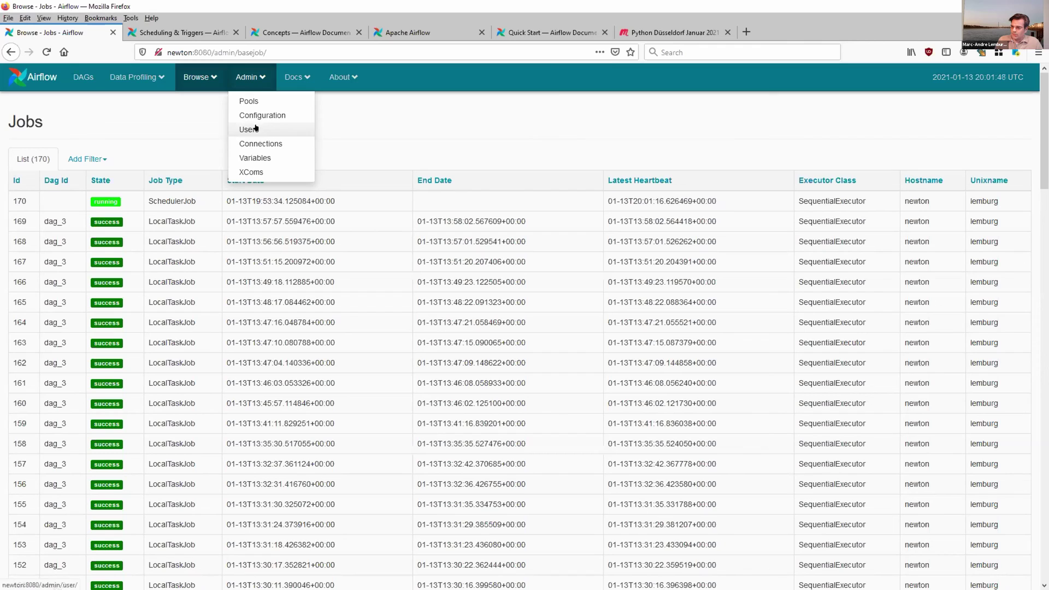
pyautogui.click(315, 98)
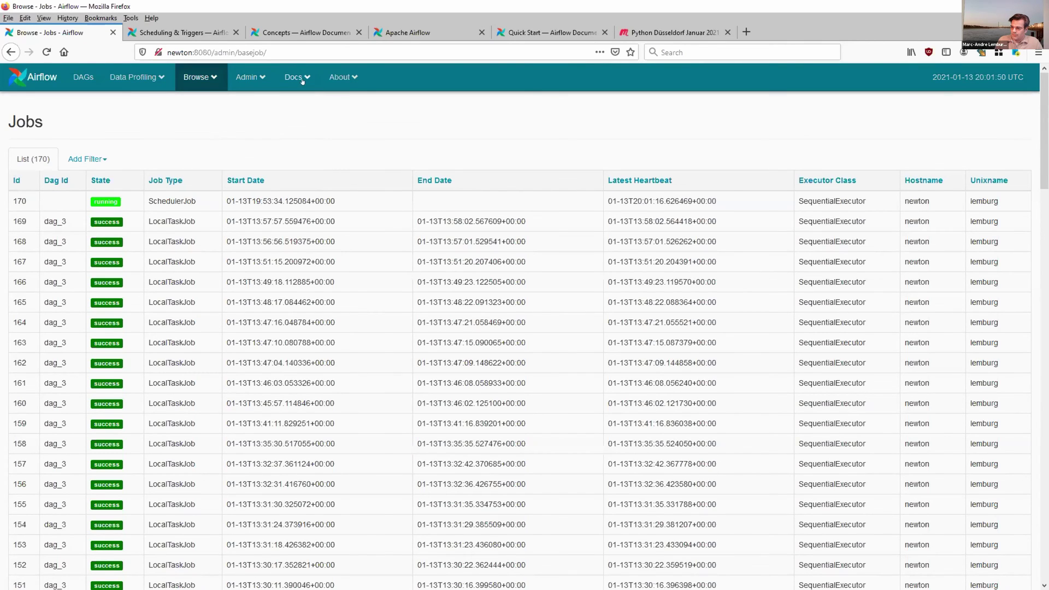
pyautogui.click(302, 80)
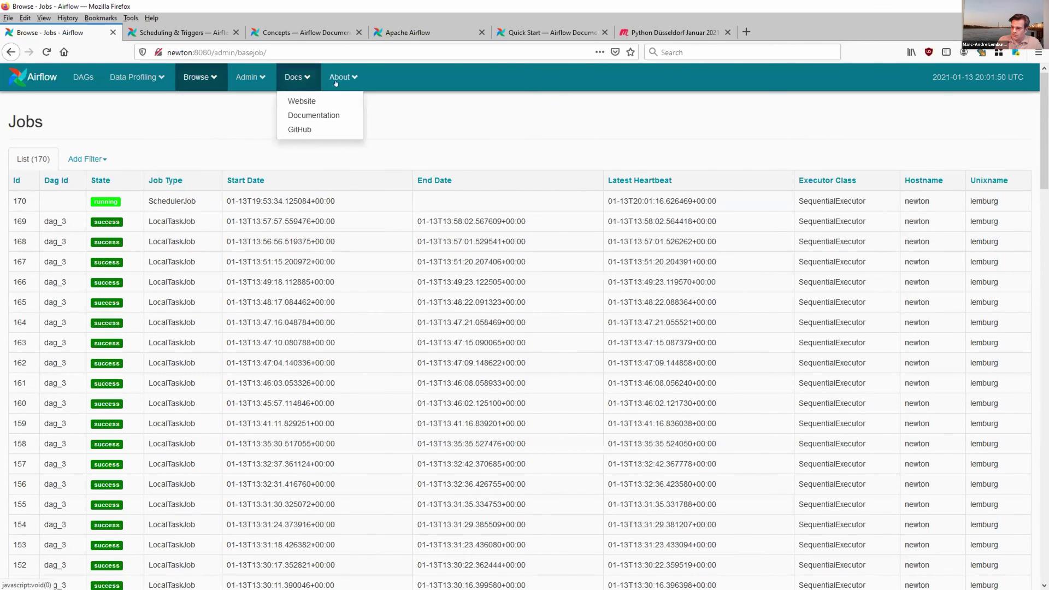
pyautogui.click(415, 119)
pyautogui.click(49, 78)
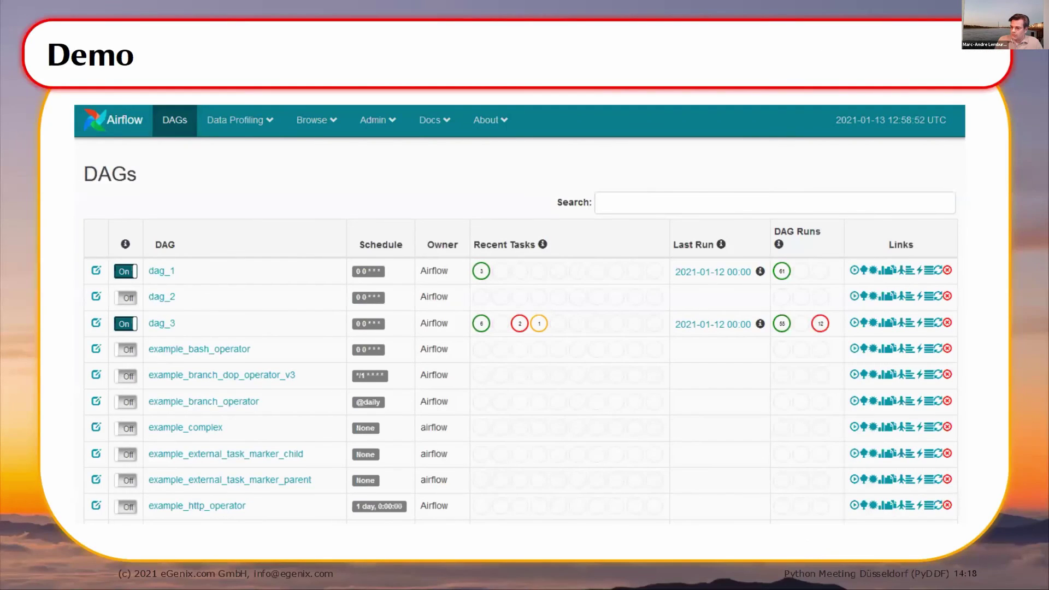
pyautogui.press('Right')
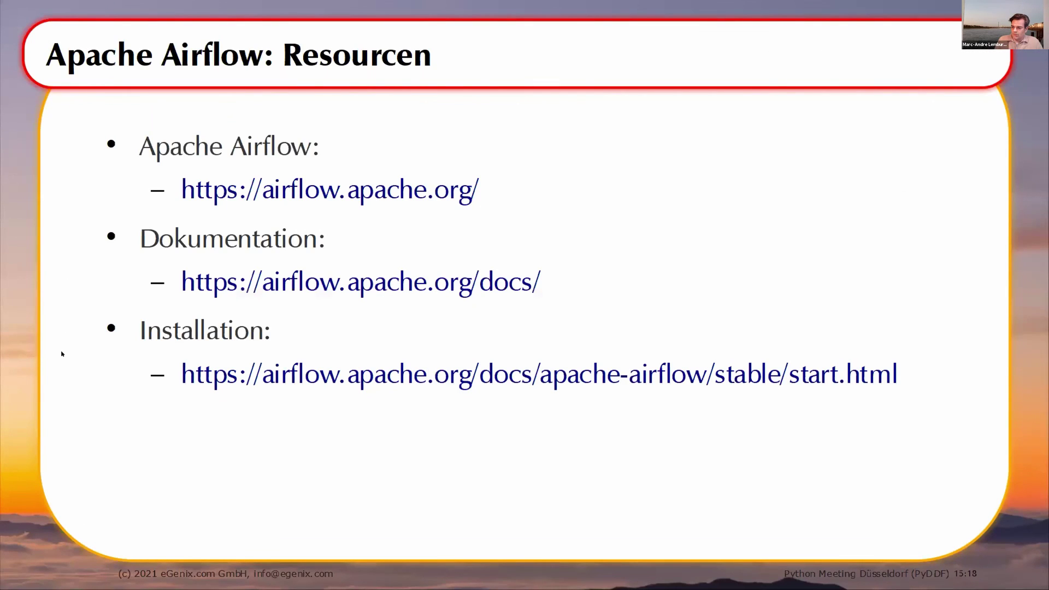